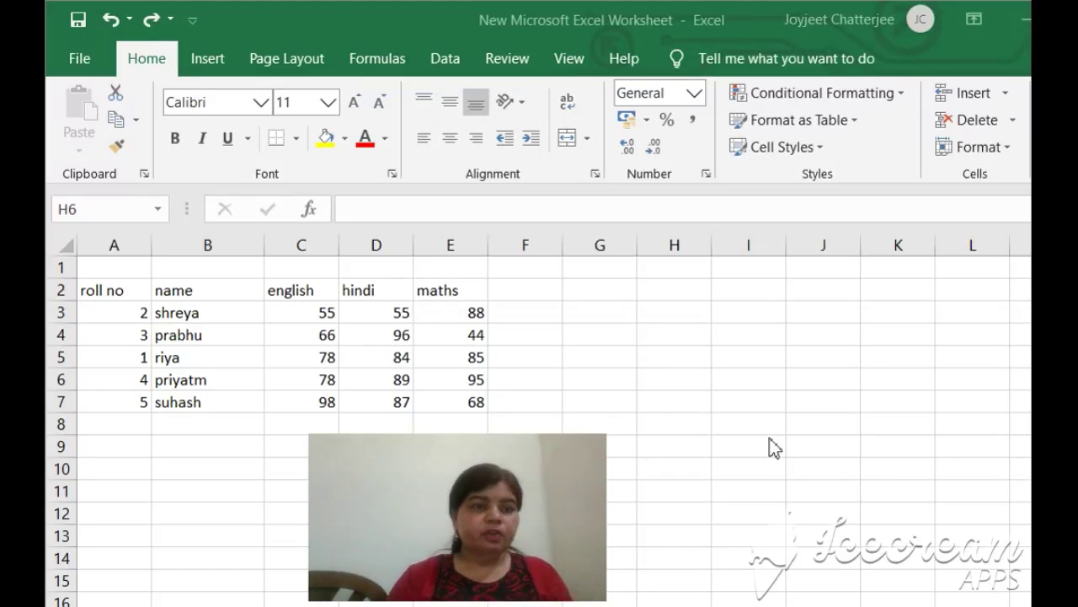
# Step: Open Data Validation for the student marks table in cells A2:E7, including its header row
pyautogui.click(128, 290)
pyautogui.click(128, 290)
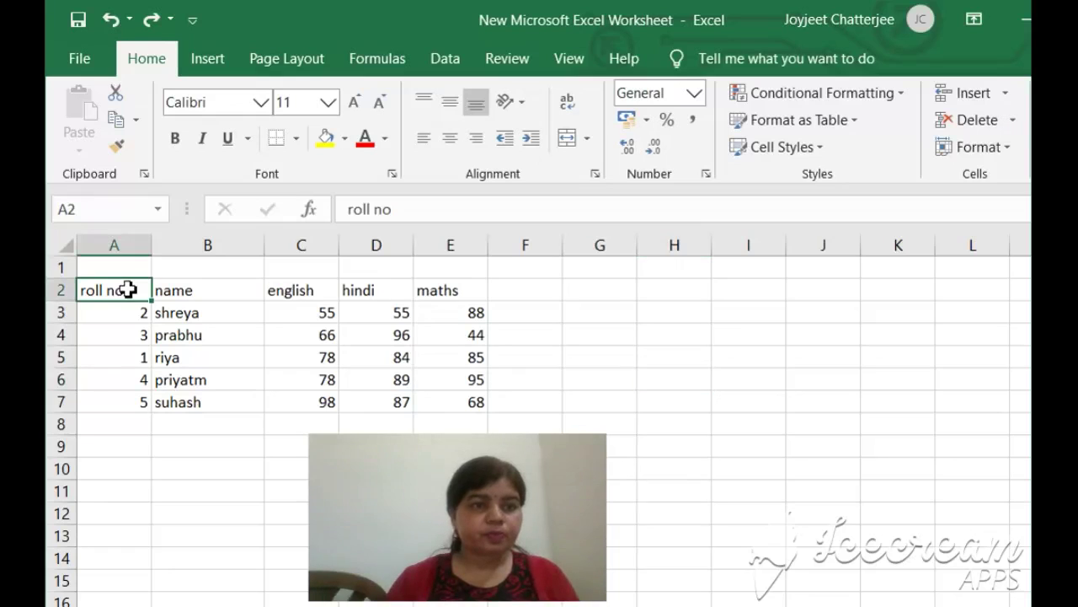
pyautogui.hotkey('shift', 'Down')
pyautogui.hotkey('shift', 'Down')
pyautogui.hotkey('shift', 'Down')
pyautogui.hotkey('shift', 'Down')
pyautogui.hotkey('shift', 'Down')
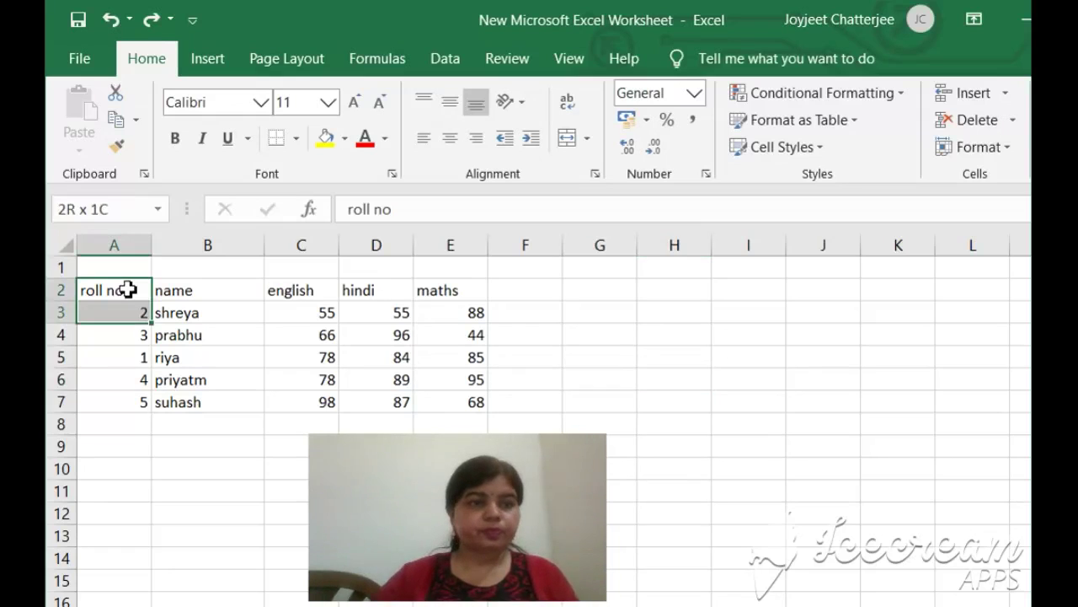
pyautogui.hotkey('shift', 'Right')
pyautogui.hotkey('shift', 'Right')
pyautogui.hotkey('shift', 'Right')
pyautogui.hotkey('shift', 'Right')
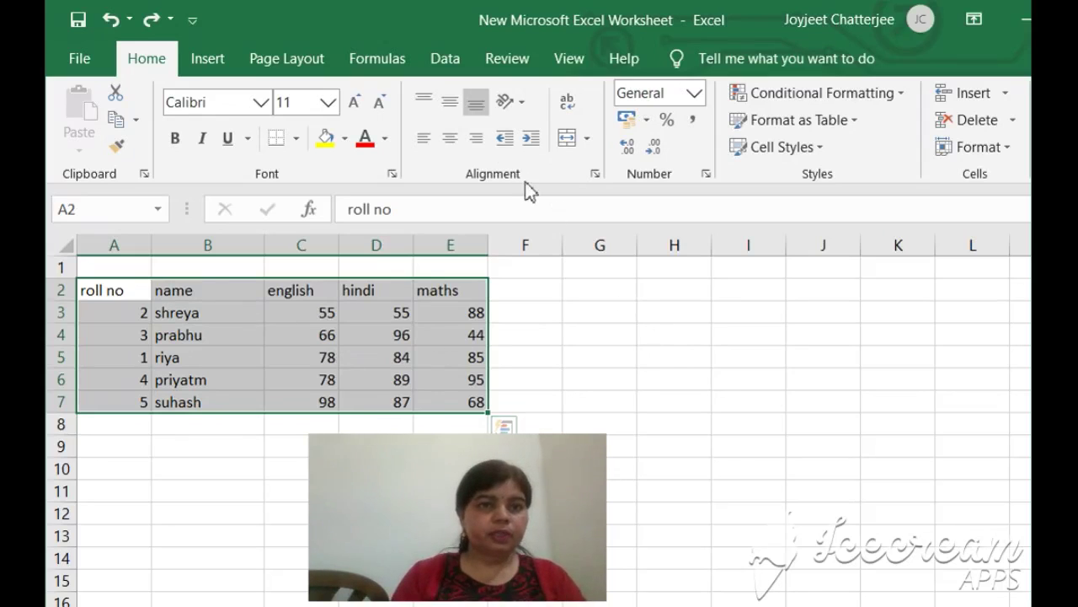
pyautogui.click(440, 52)
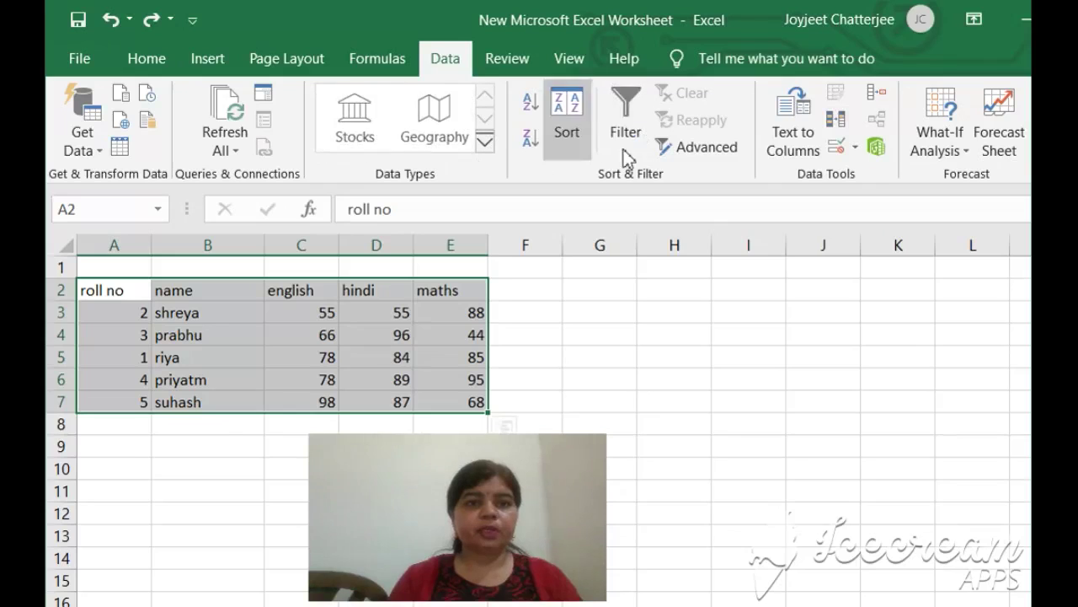
pyautogui.click(838, 152)
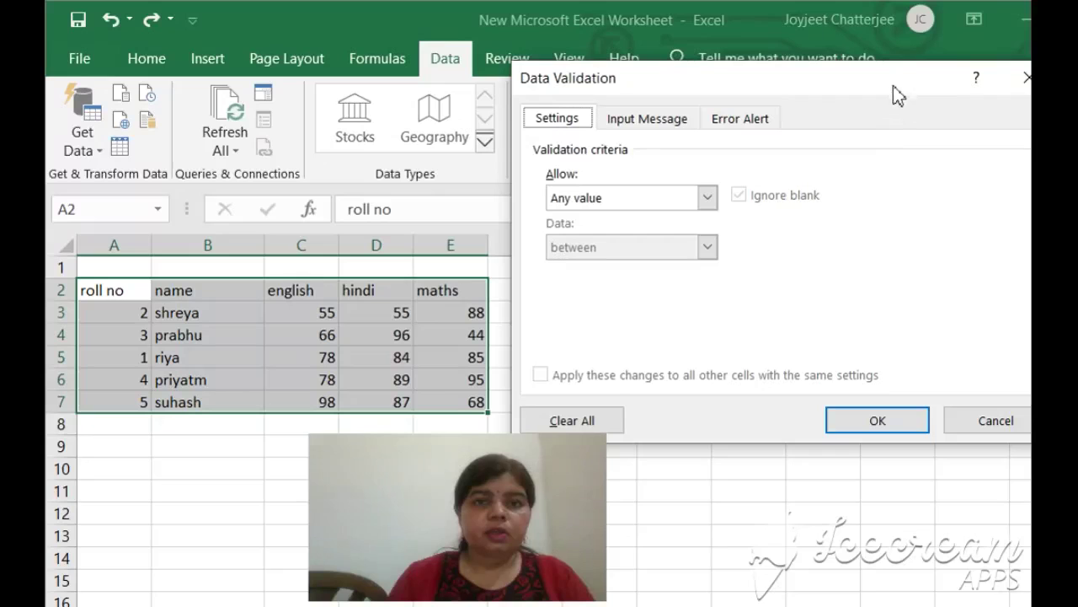
pyautogui.moveTo(890, 87); pyautogui.dragTo(749, 35)
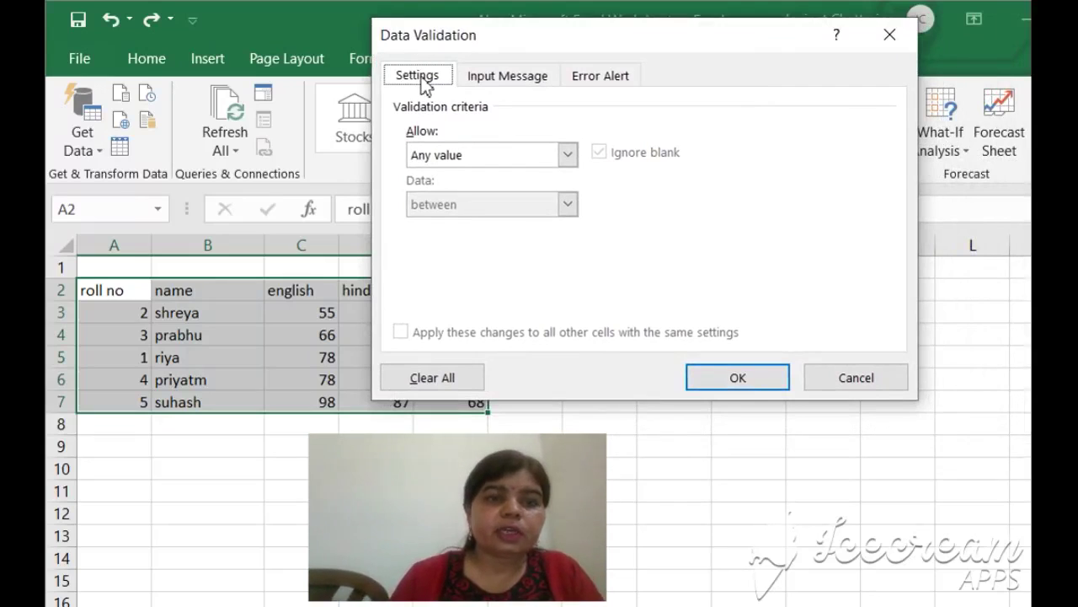
# Step: Restrict the selected cells to whole numbers between a minimum of 0 and a maximum of 100
pyautogui.click(500, 77)
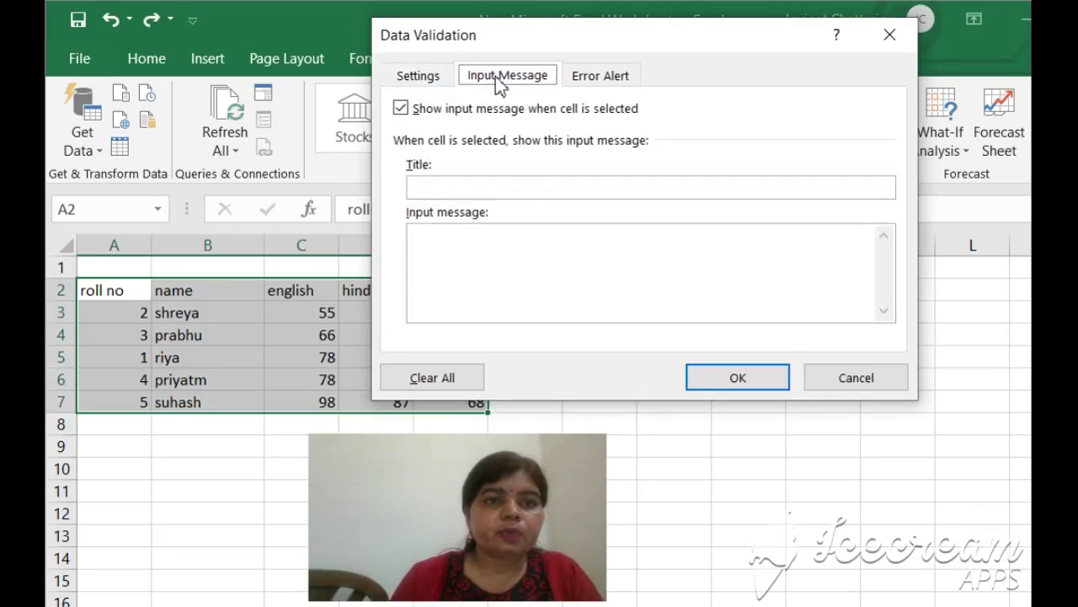
pyautogui.click(586, 77)
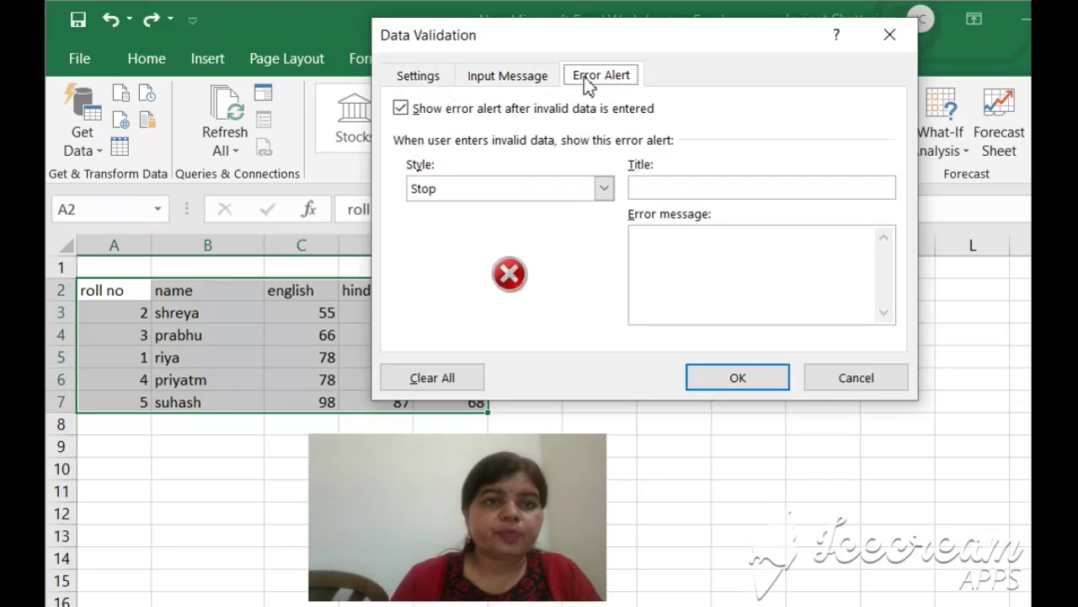
pyautogui.click(429, 78)
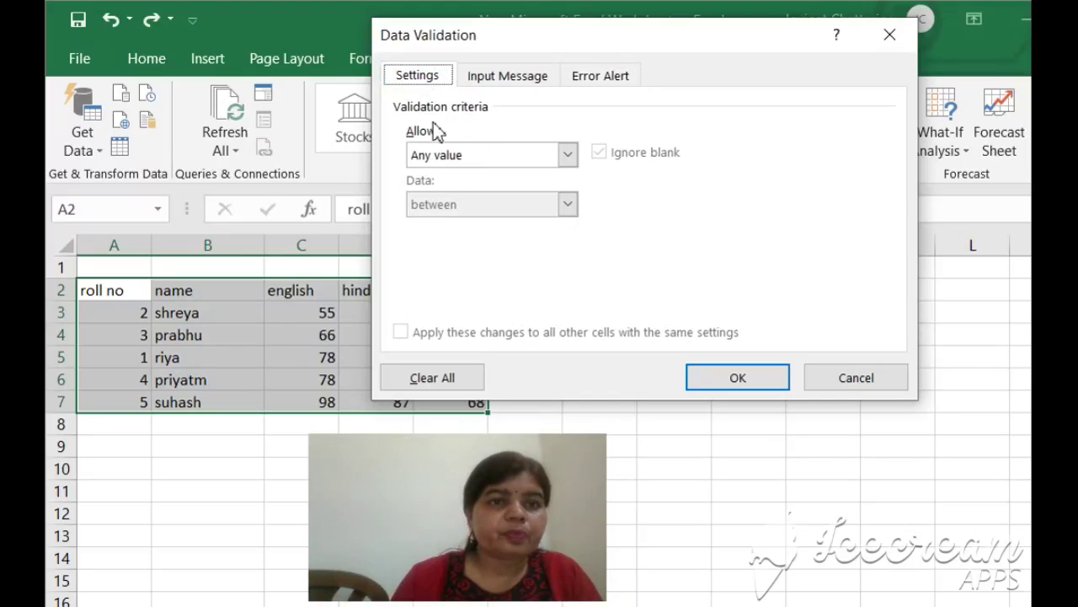
pyautogui.click(566, 155)
pyautogui.click(514, 193)
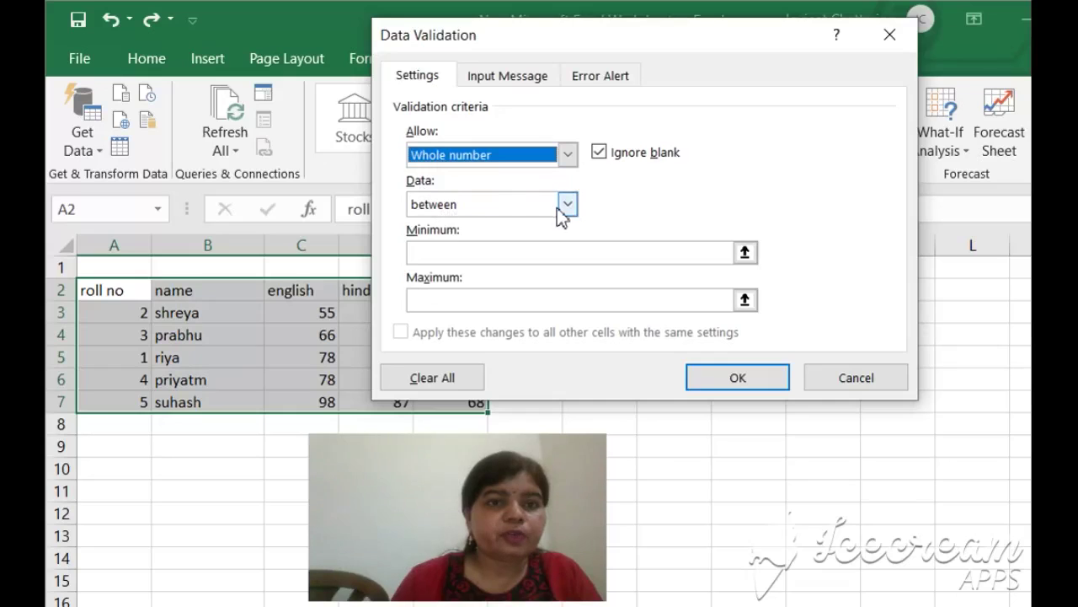
pyautogui.click(434, 249)
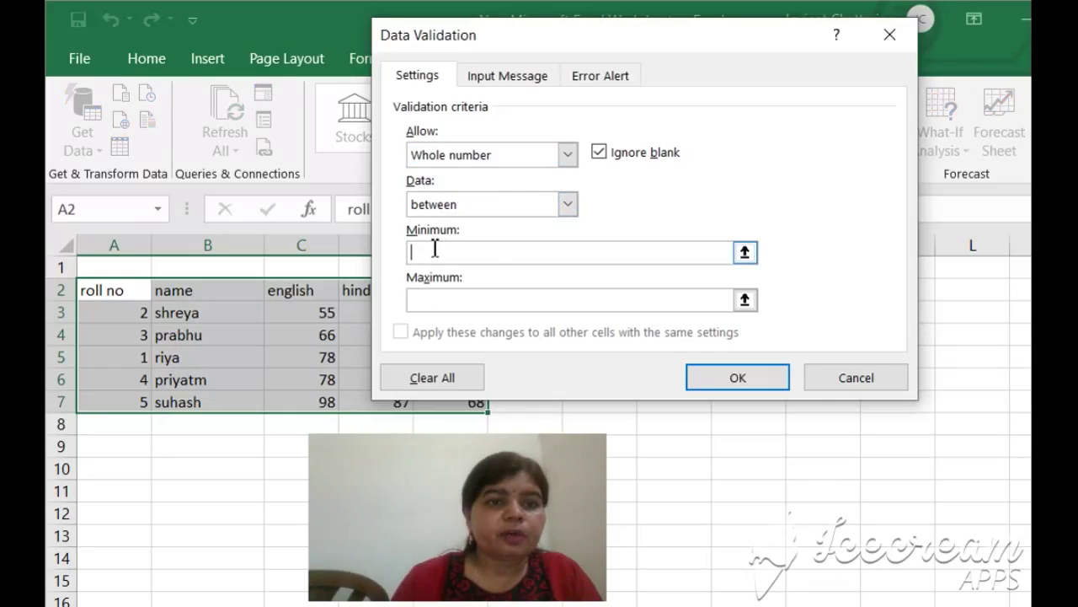
pyautogui.write('0')
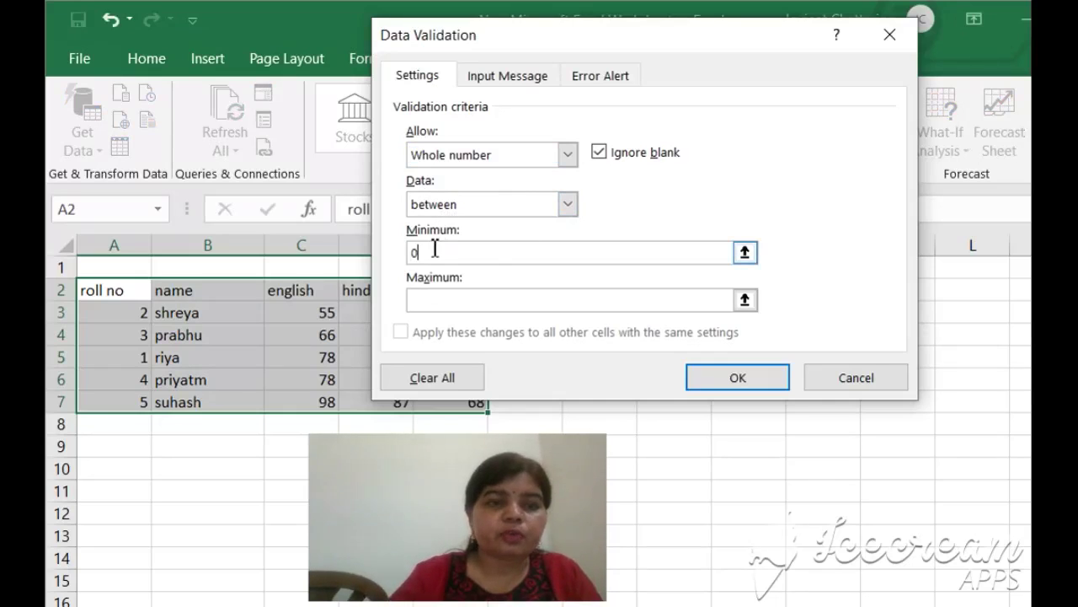
pyautogui.click(436, 303)
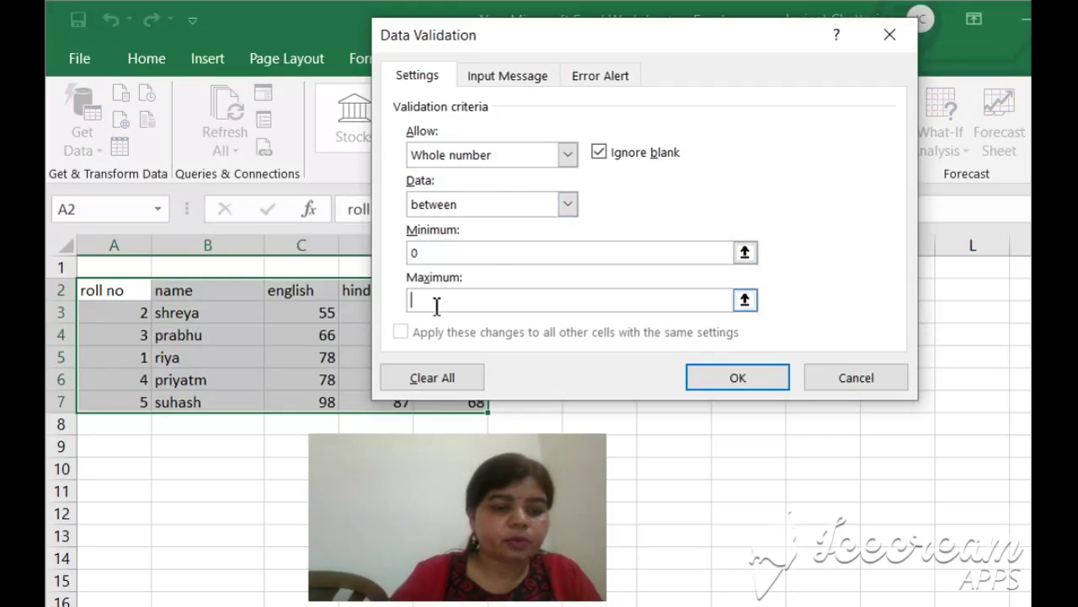
pyautogui.write('100')
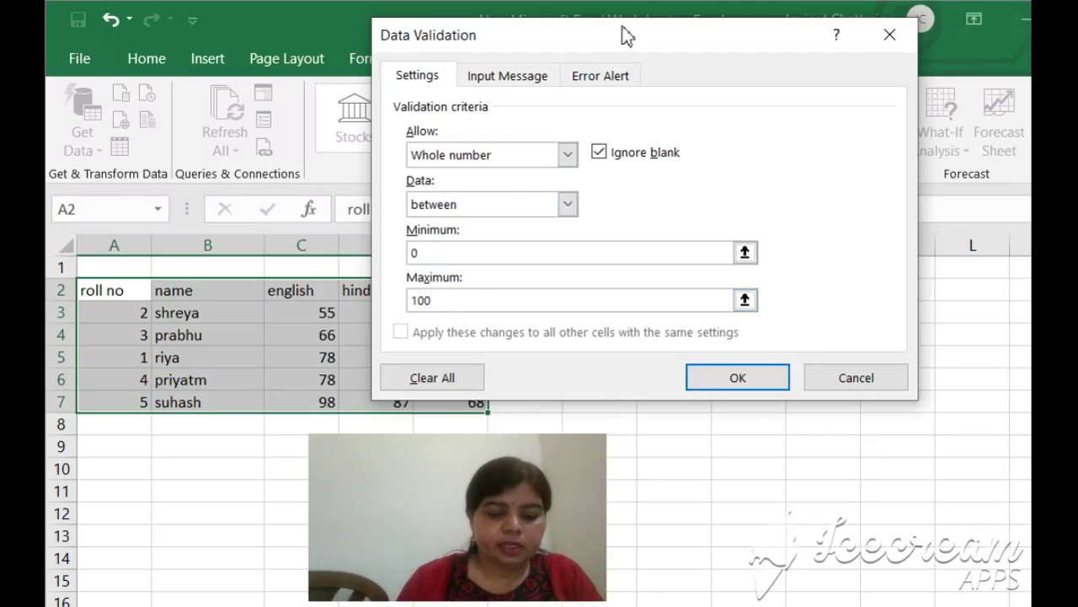
pyautogui.moveTo(625, 35); pyautogui.dragTo(751, 16)
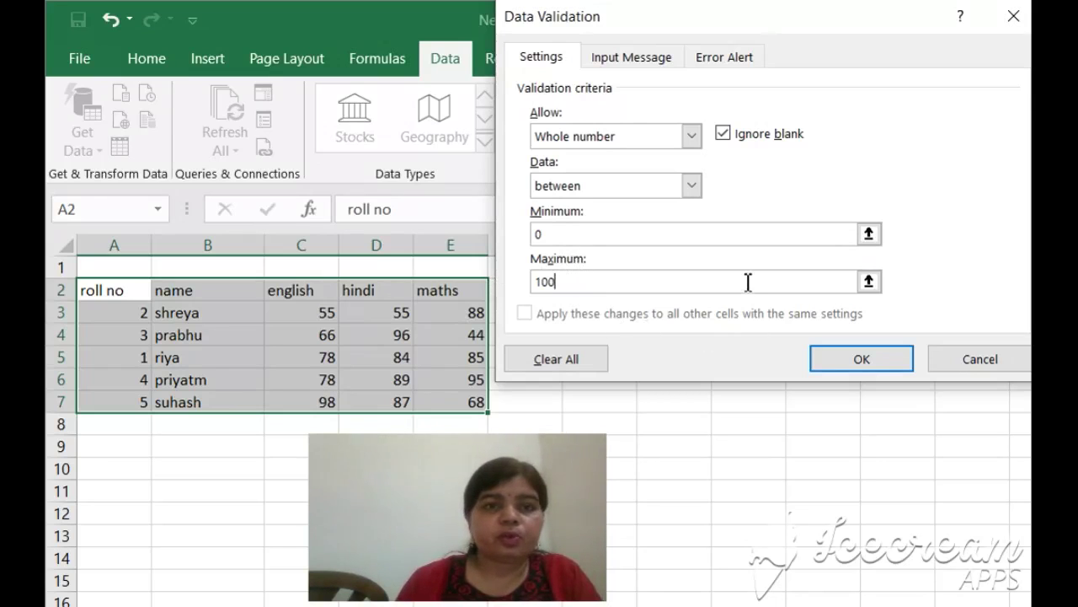
# Step: Title the validation input message "VALIDATION" and place the text cursor in its message body
pyautogui.click(627, 60)
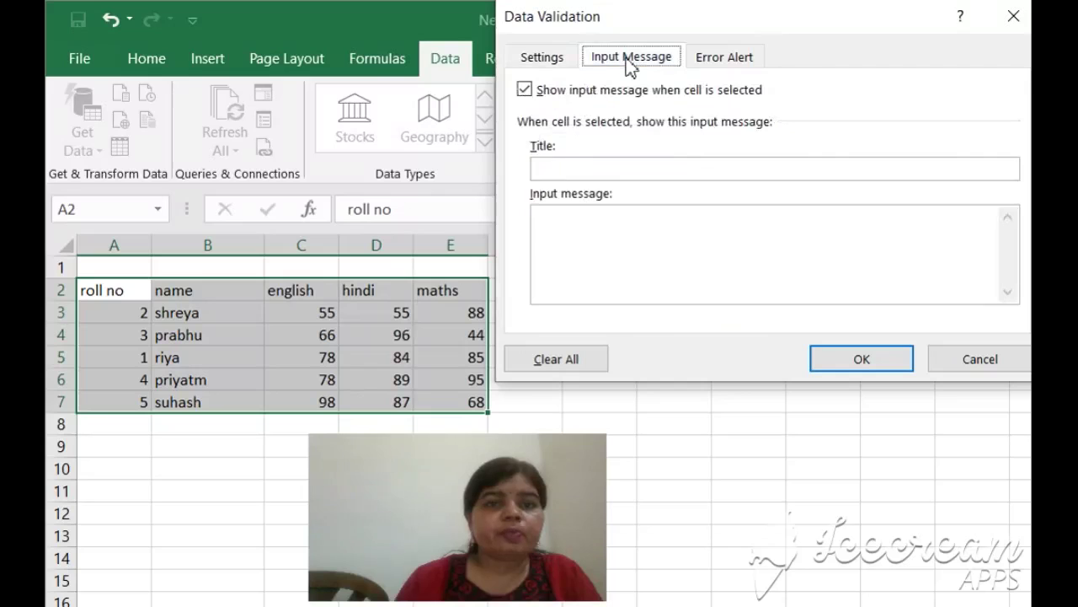
pyautogui.click(612, 166)
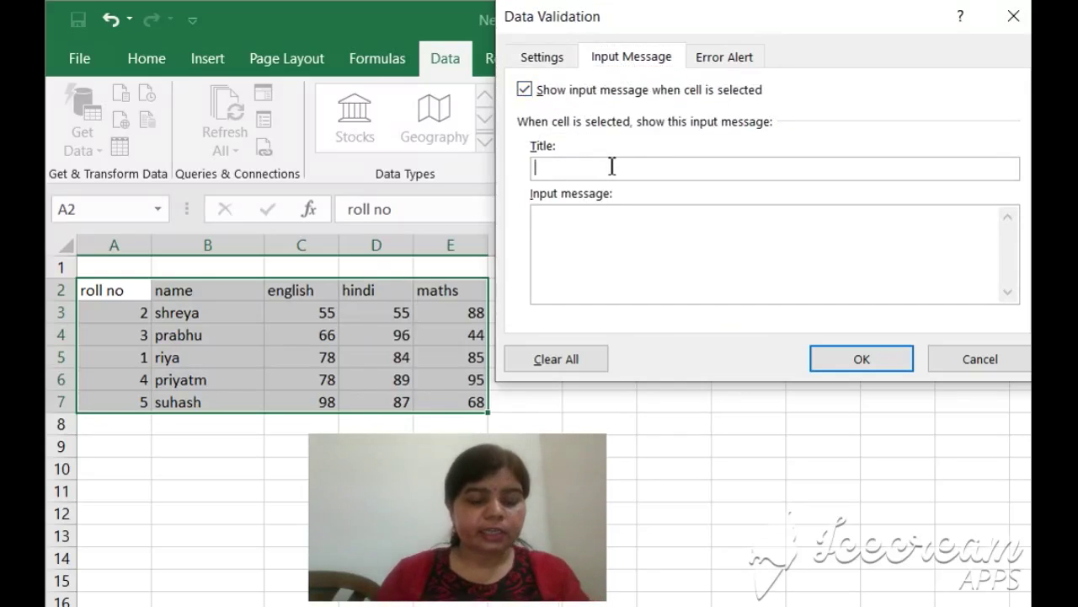
pyautogui.write('VALI')
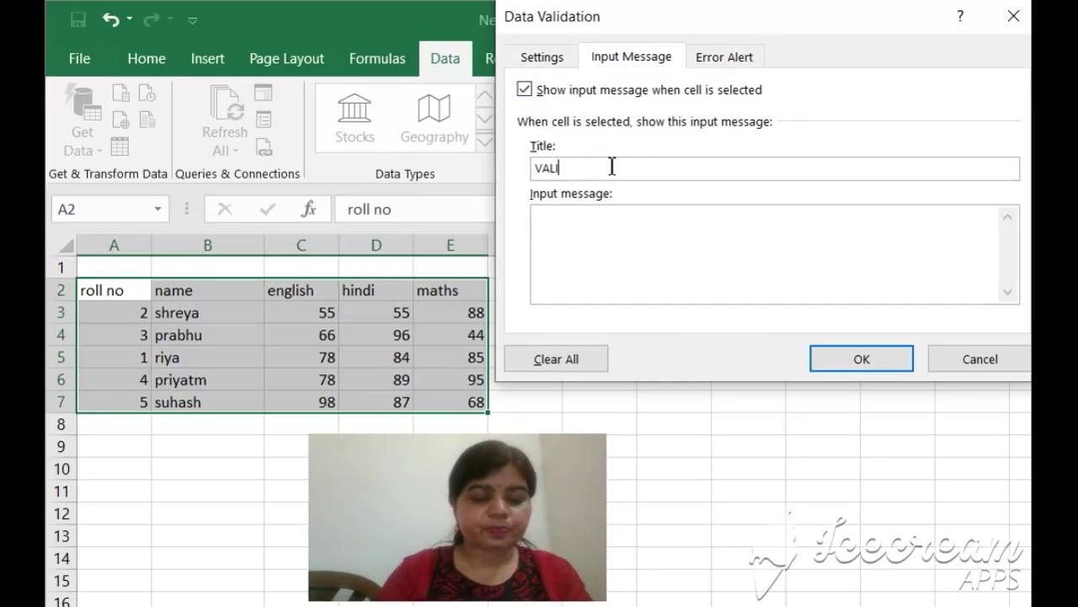
pyautogui.write('DA')
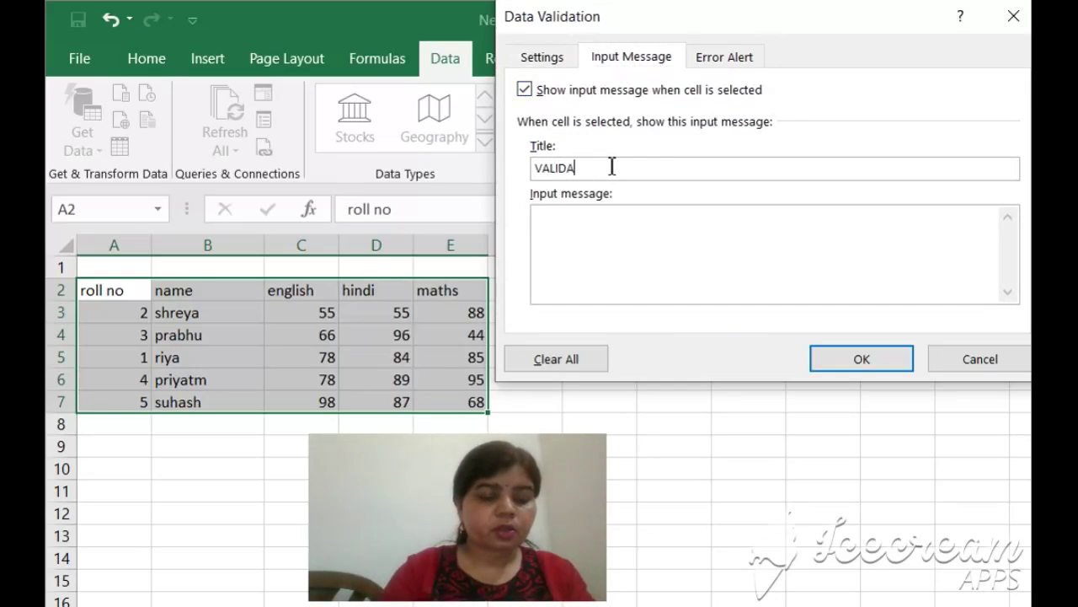
pyautogui.write('TION')
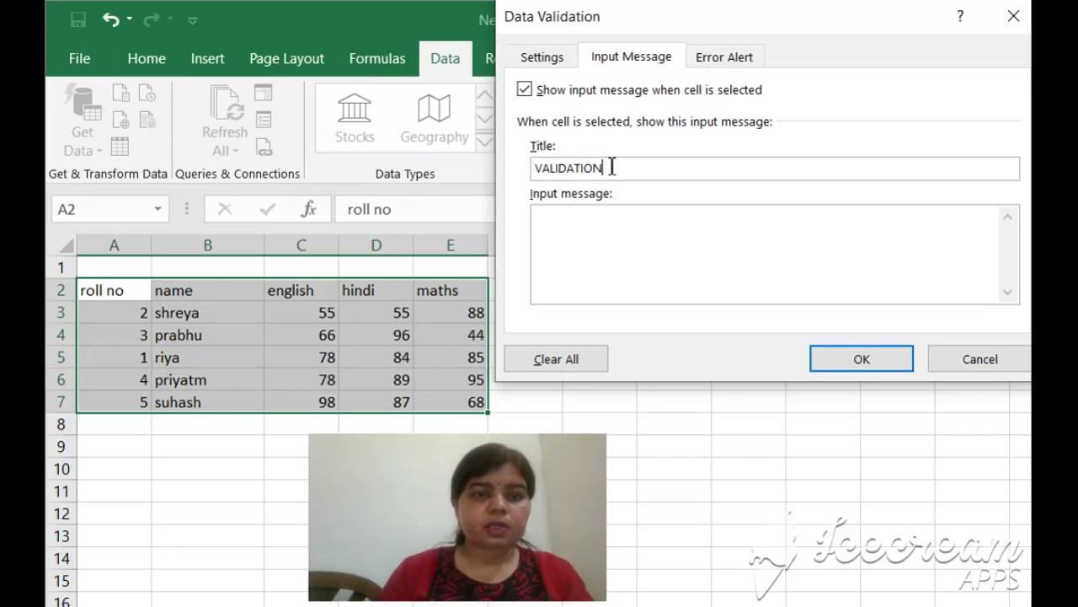
pyautogui.click(626, 241)
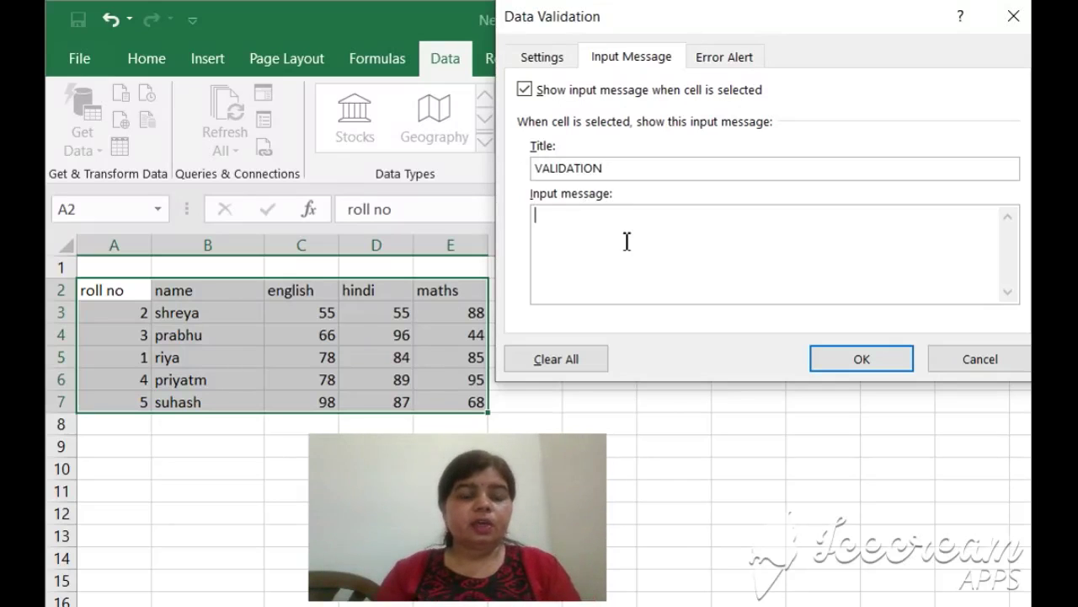
pyautogui.write('IN')
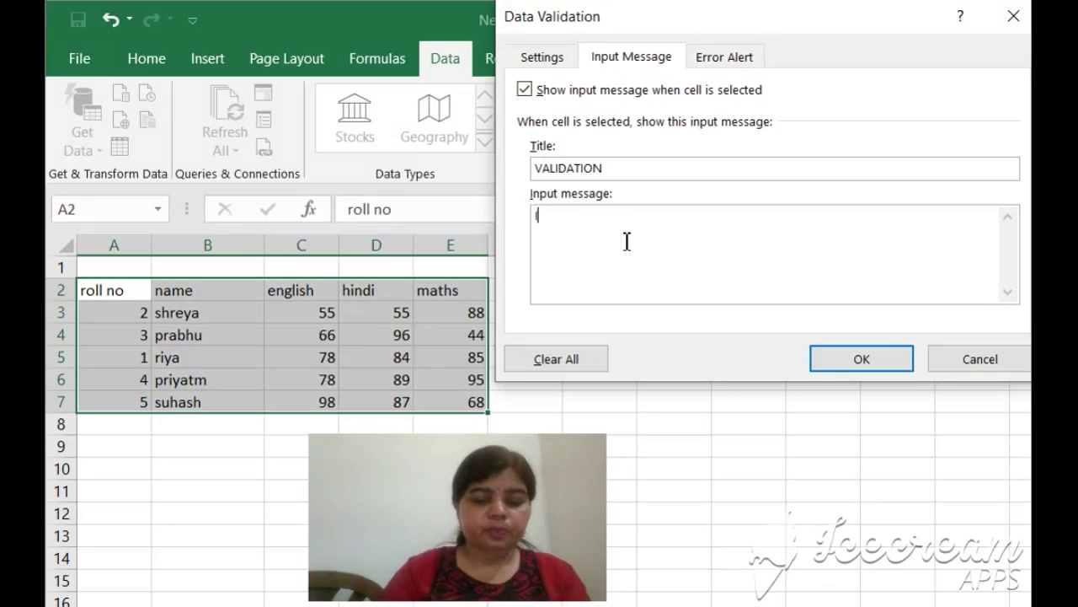
pyautogui.press('BackSpace')
pyautogui.press('BackSpace')
pyautogui.write('INT')
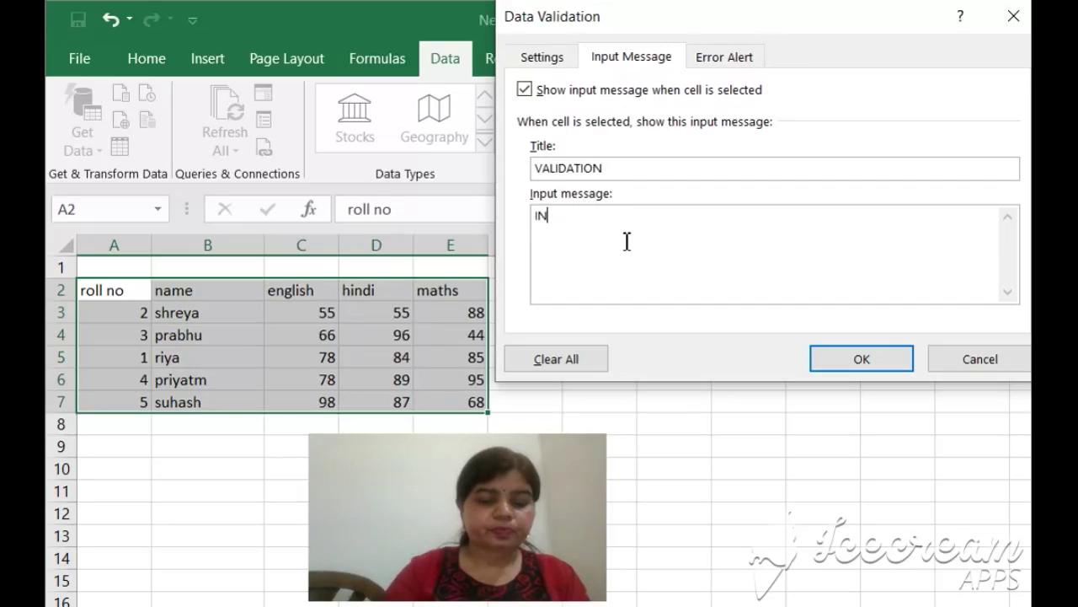
pyautogui.press('BackSpace')
pyautogui.press('BackSpace')
pyautogui.press('BackSpace')
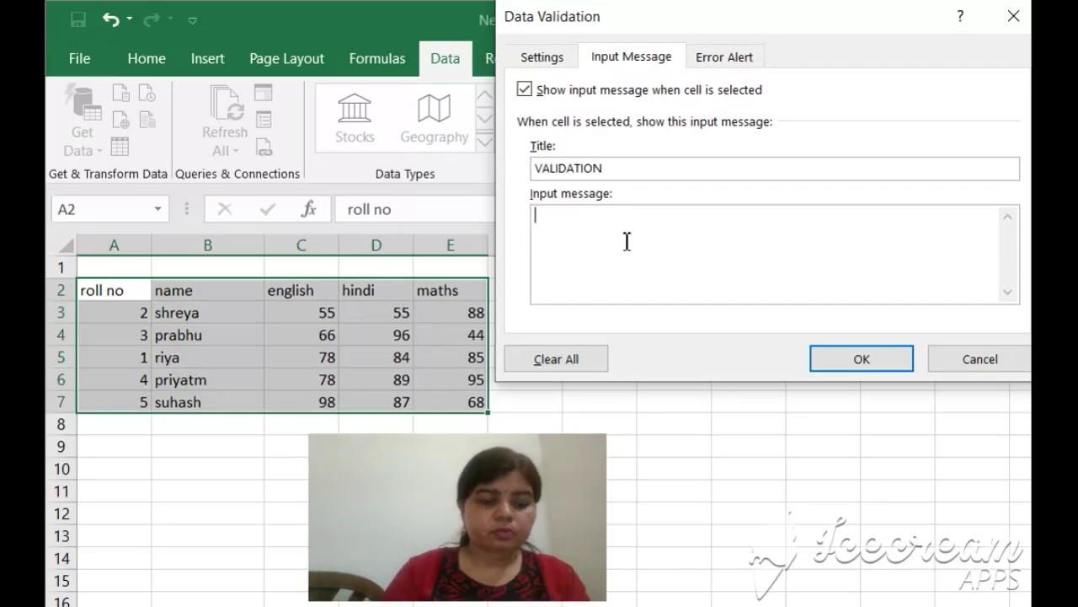
# Step: Write "ENTER VALUE BETWEEN 0 TO 100" as the input message shown when a validated cell is selected
pyautogui.write('ENTER')
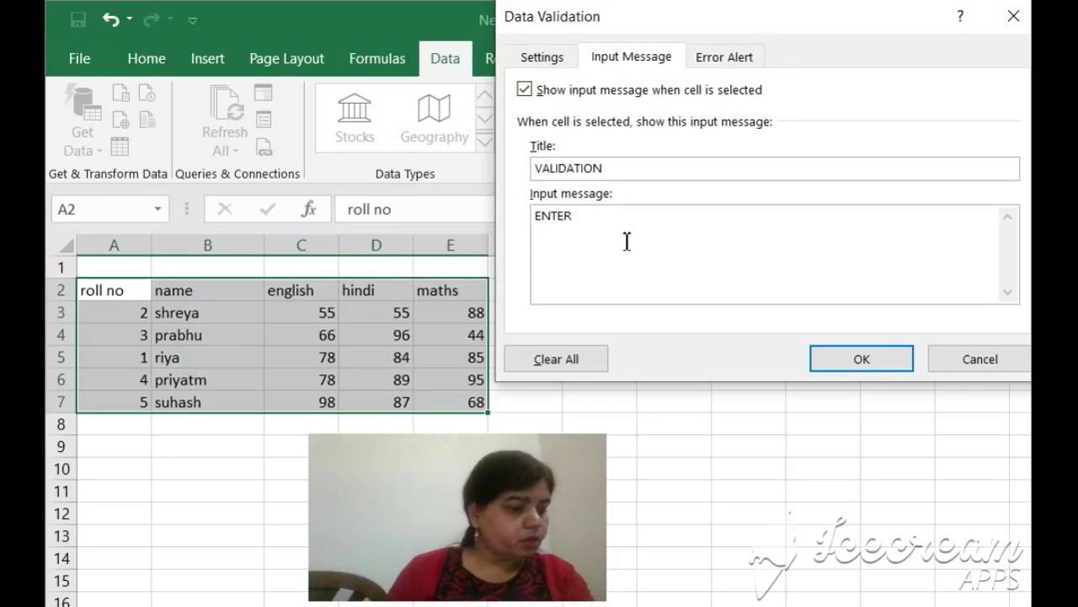
pyautogui.write('V')
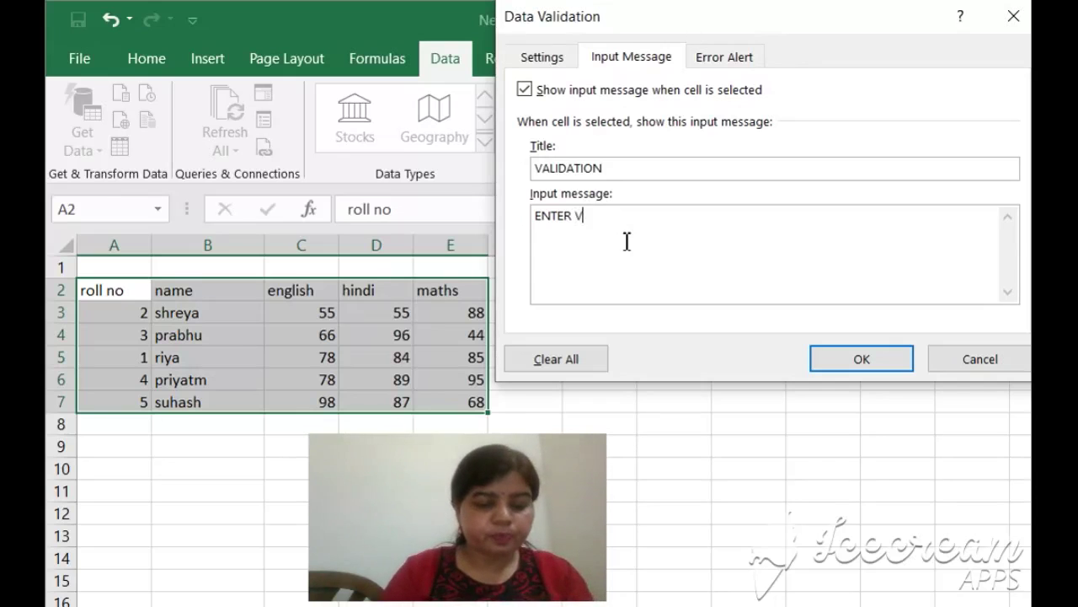
pyautogui.write('ALUE')
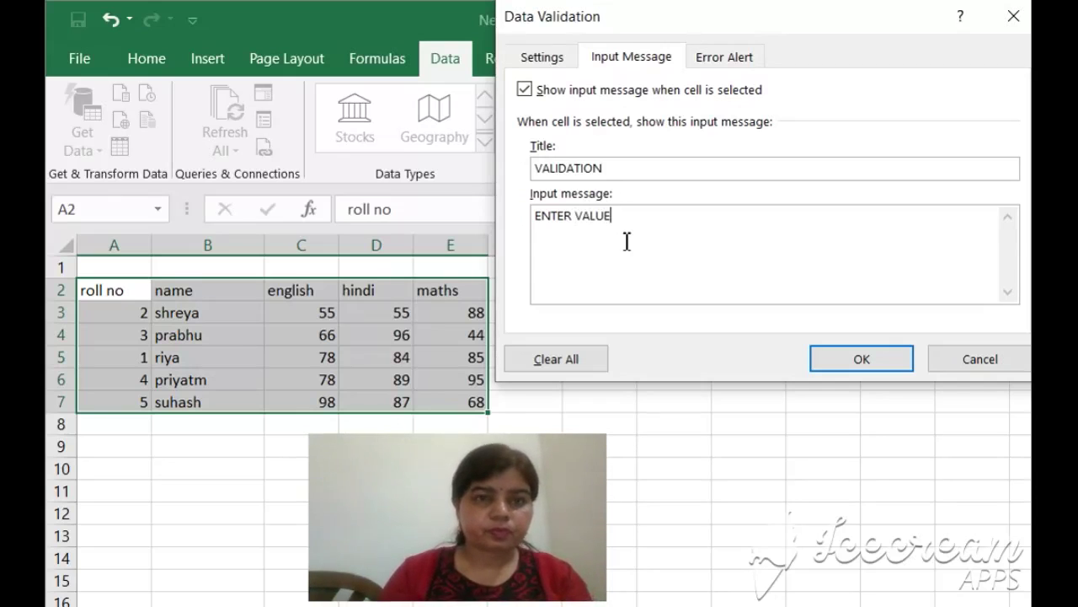
pyautogui.write(' BET')
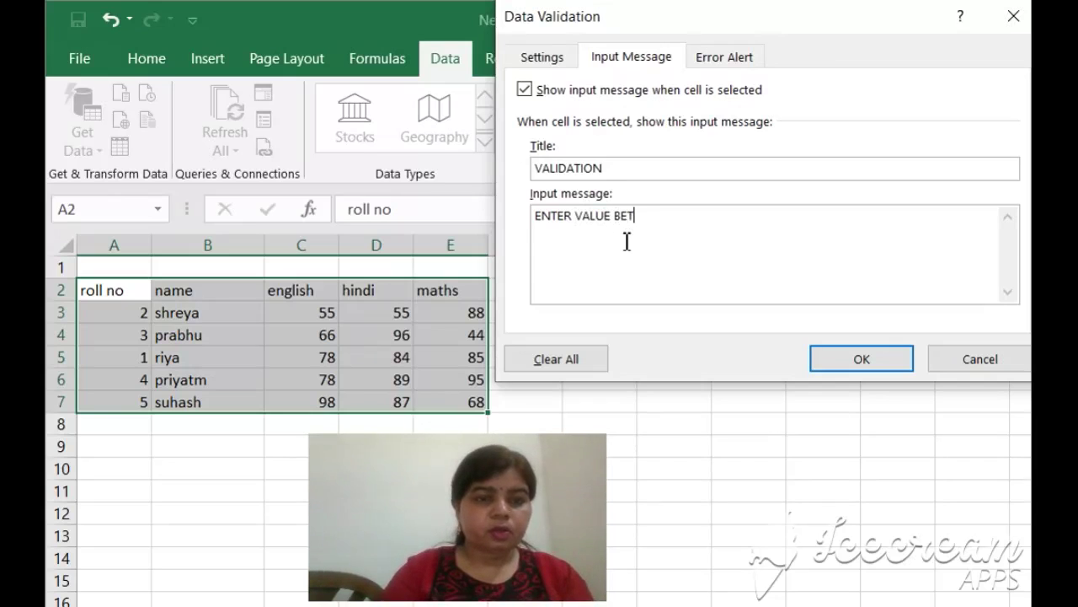
pyautogui.write('WEEN ')
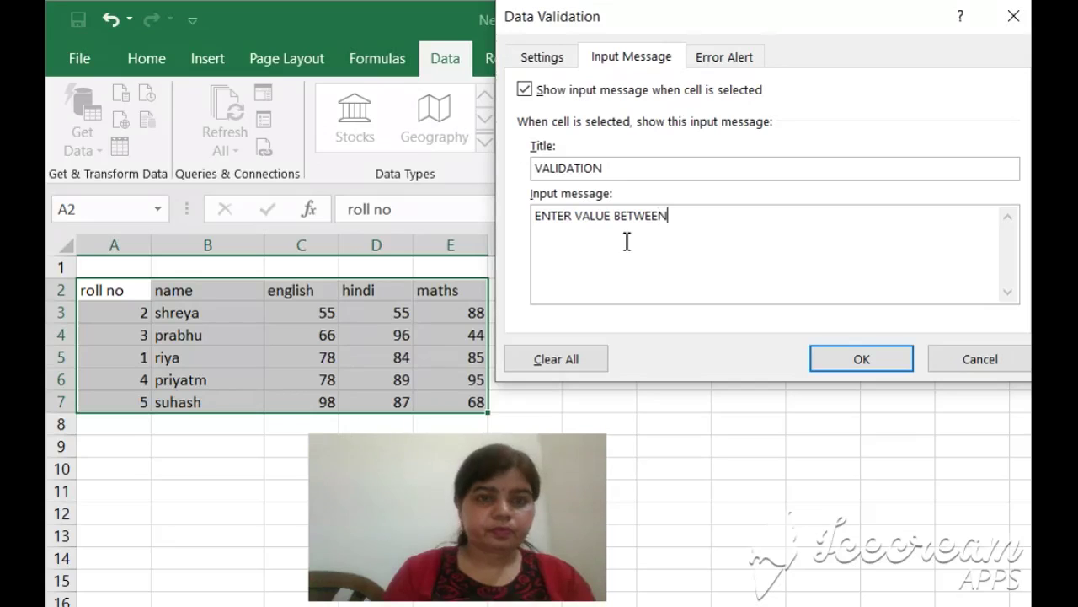
pyautogui.write('0 TO 100')
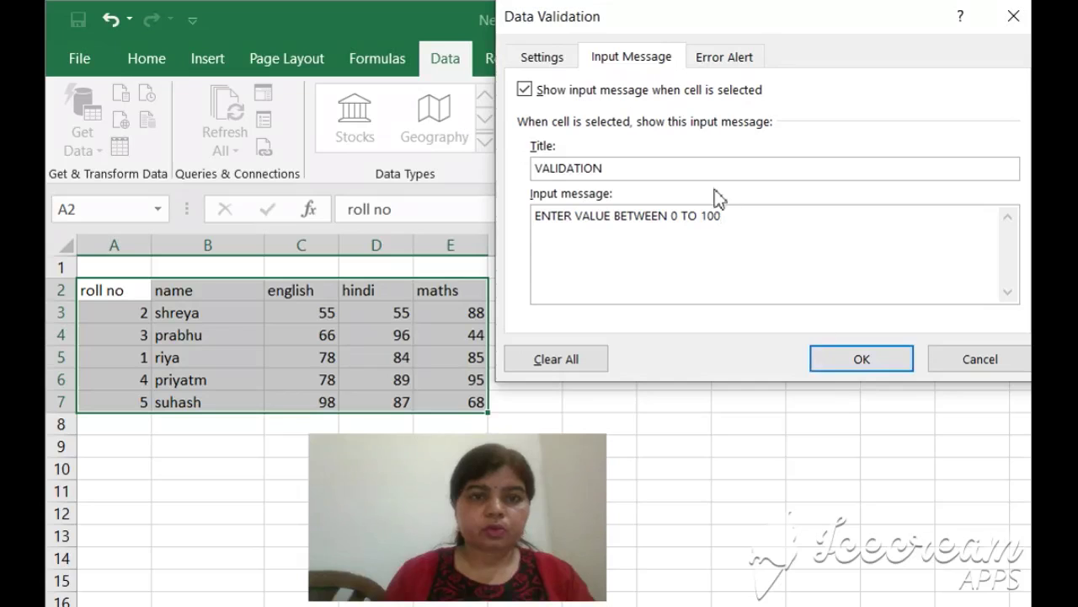
# Step: Write "INPUT IS WRONG" as the error message of the alert for invalid data
pyautogui.click(750, 61)
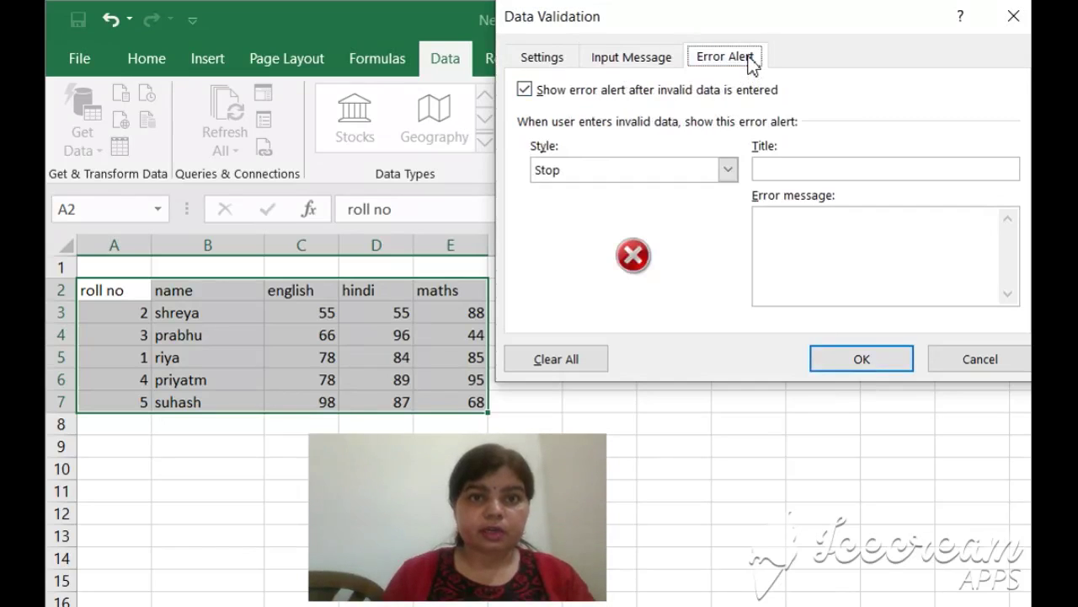
pyautogui.click(798, 272)
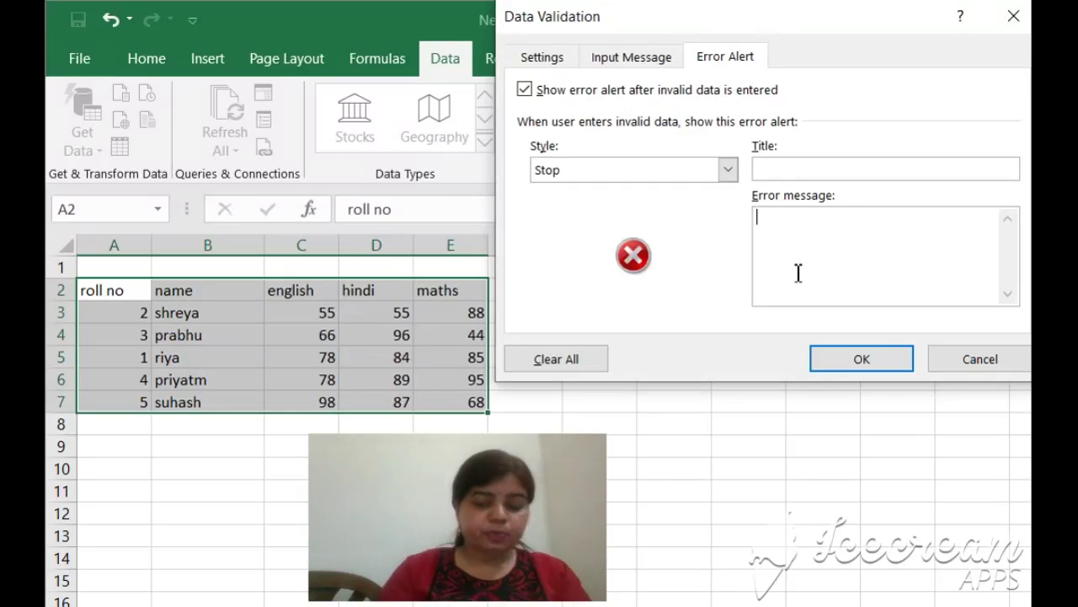
pyautogui.write('INPU')
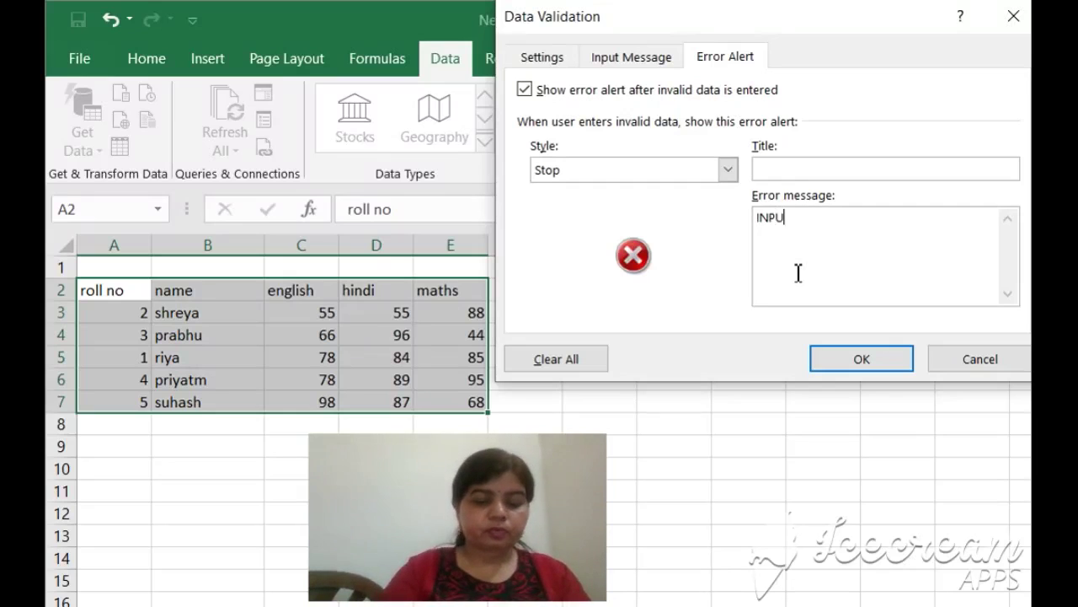
pyautogui.write('T IS W')
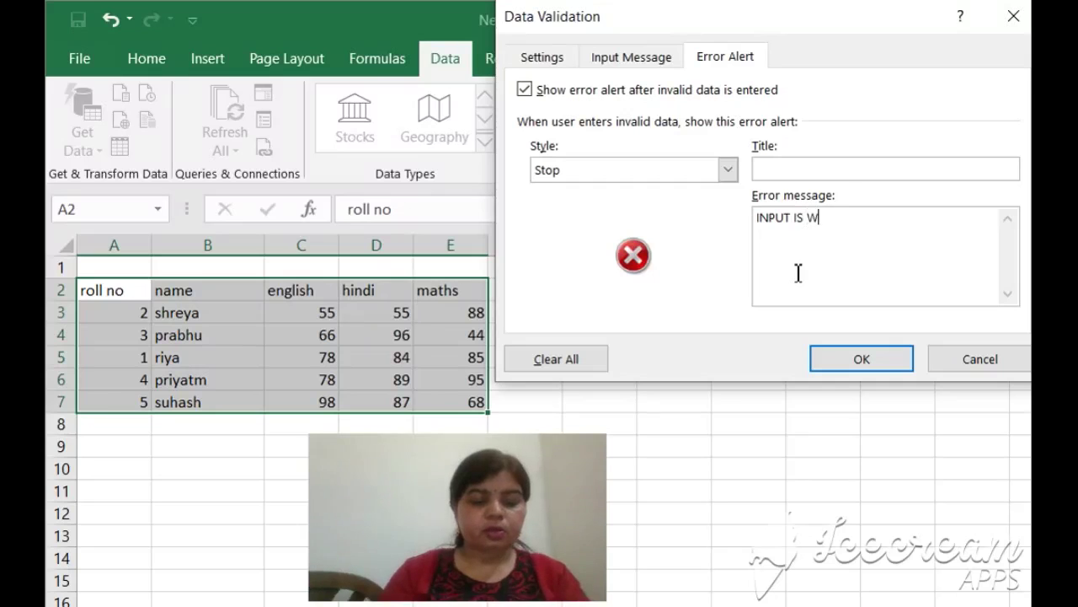
pyautogui.write('RONG')
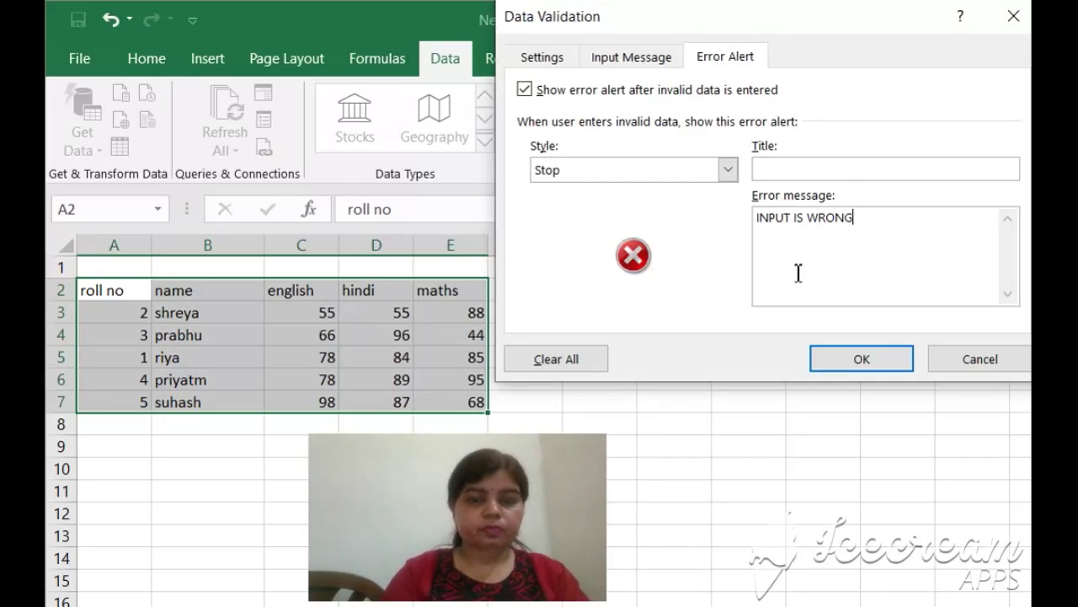
# Step: Apply the data validation rule to the table and test it by entering 101 in cell D4
pyautogui.click(845, 358)
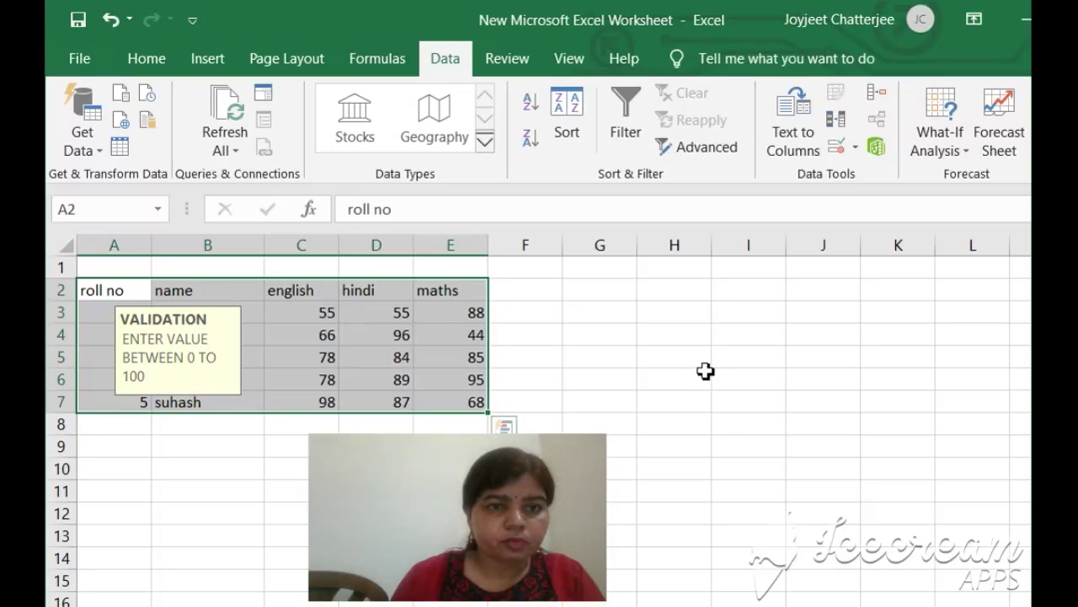
pyautogui.click(698, 309)
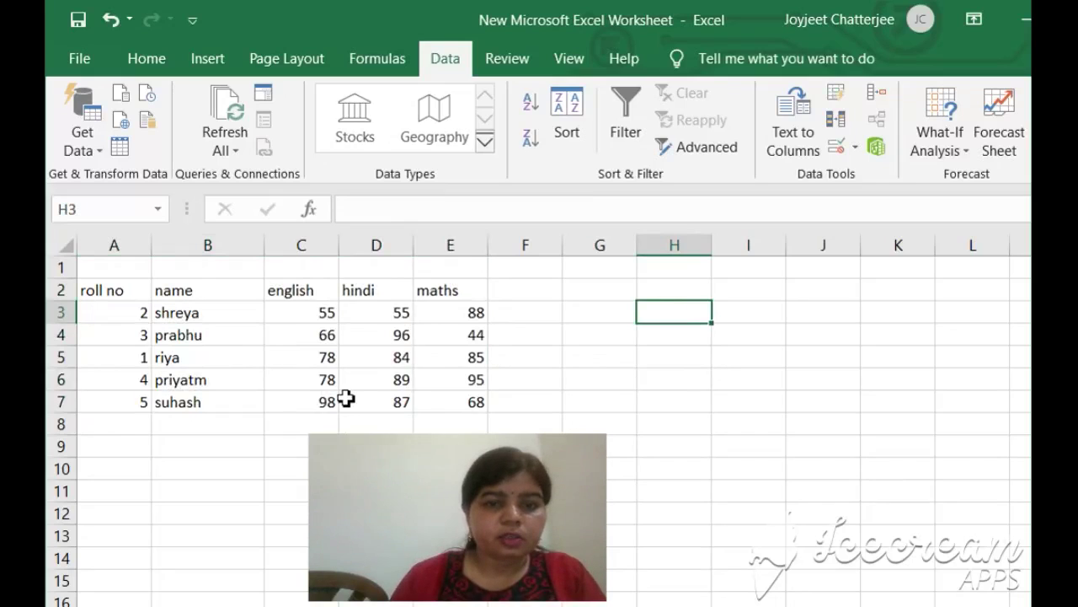
pyautogui.click(381, 334)
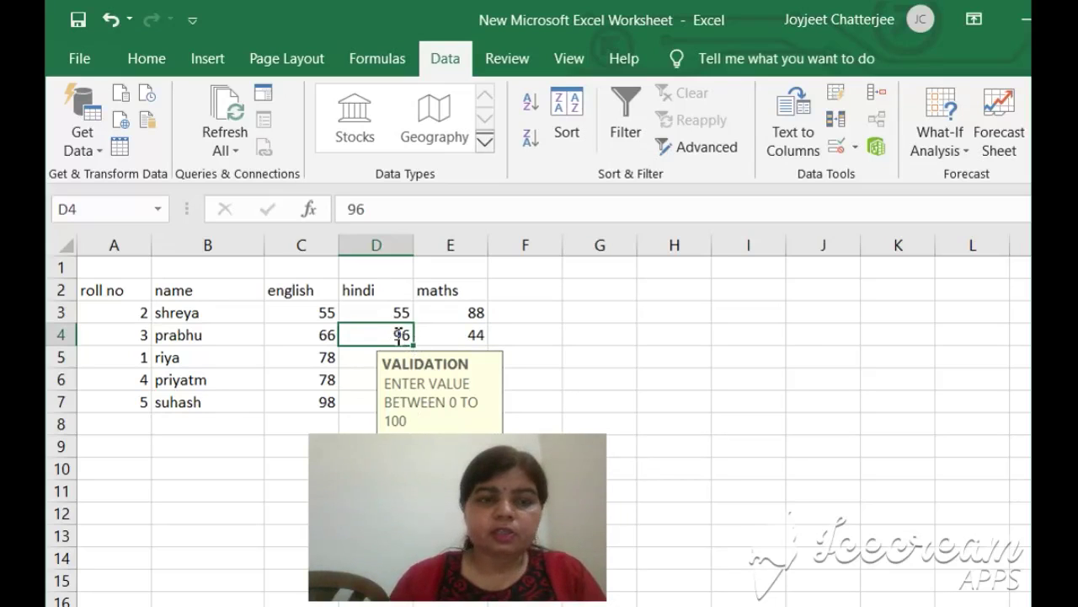
pyautogui.write('101')
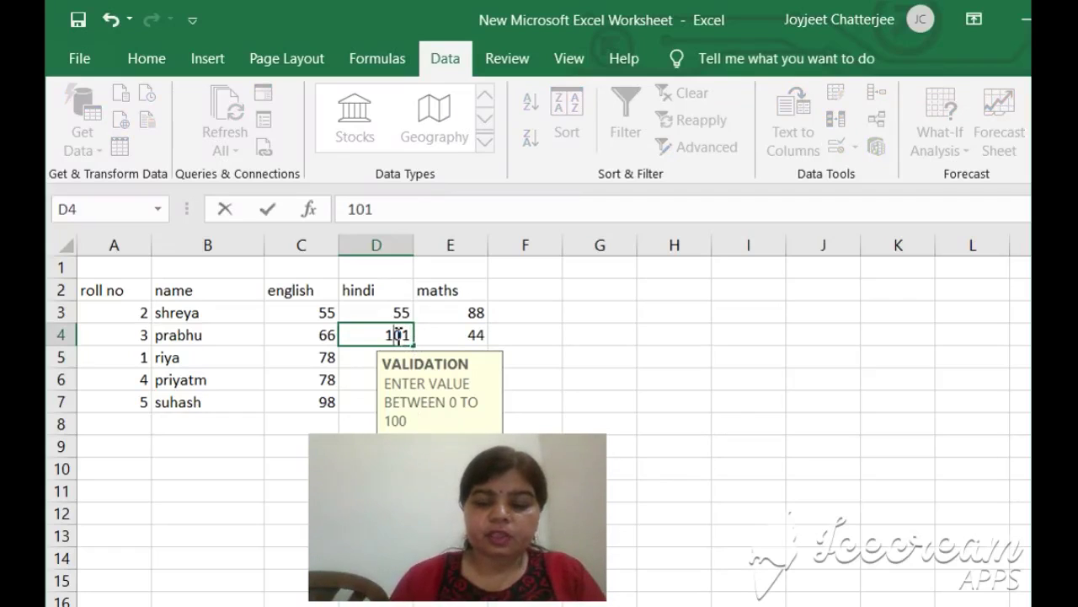
pyautogui.press('Return')
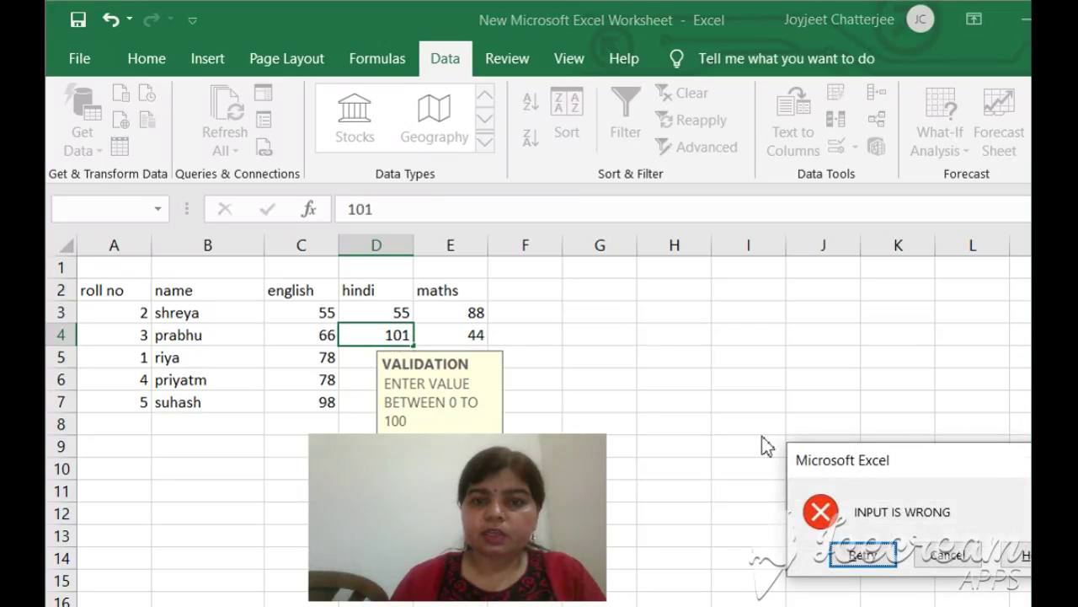
pyautogui.moveTo(935, 464); pyautogui.dragTo(731, 290)
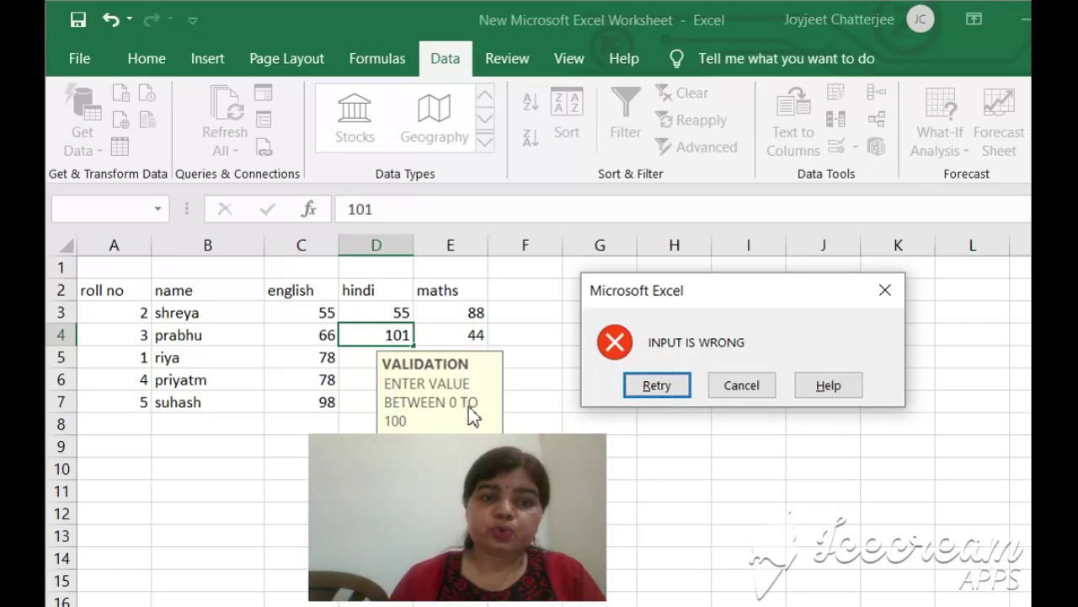
# Step: Retry the rejected entry and set the hindi mark in cell D4 to 99
pyautogui.click(633, 394)
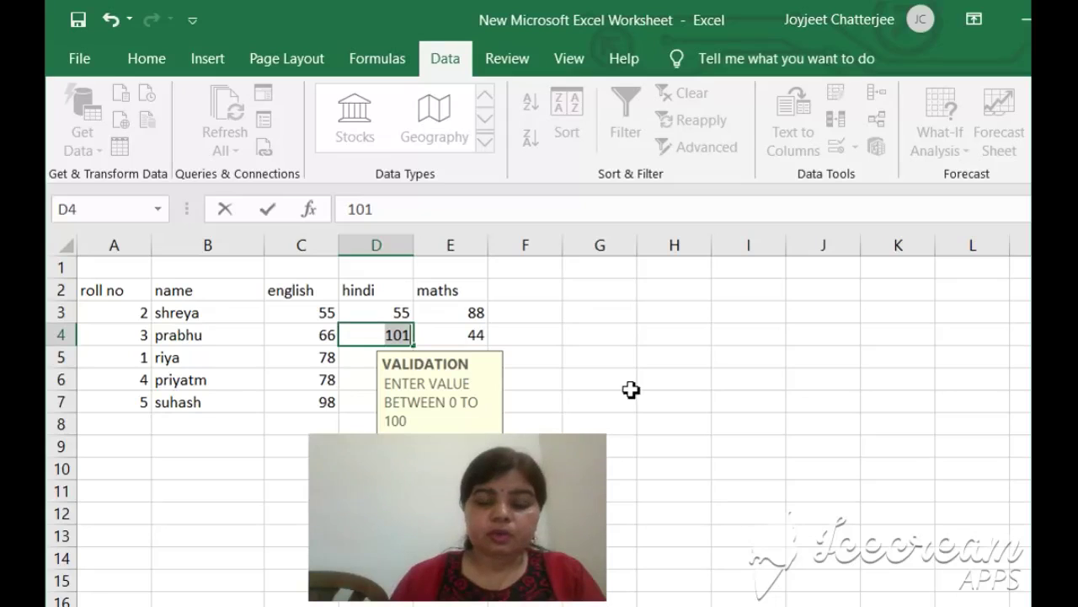
pyautogui.write('99')
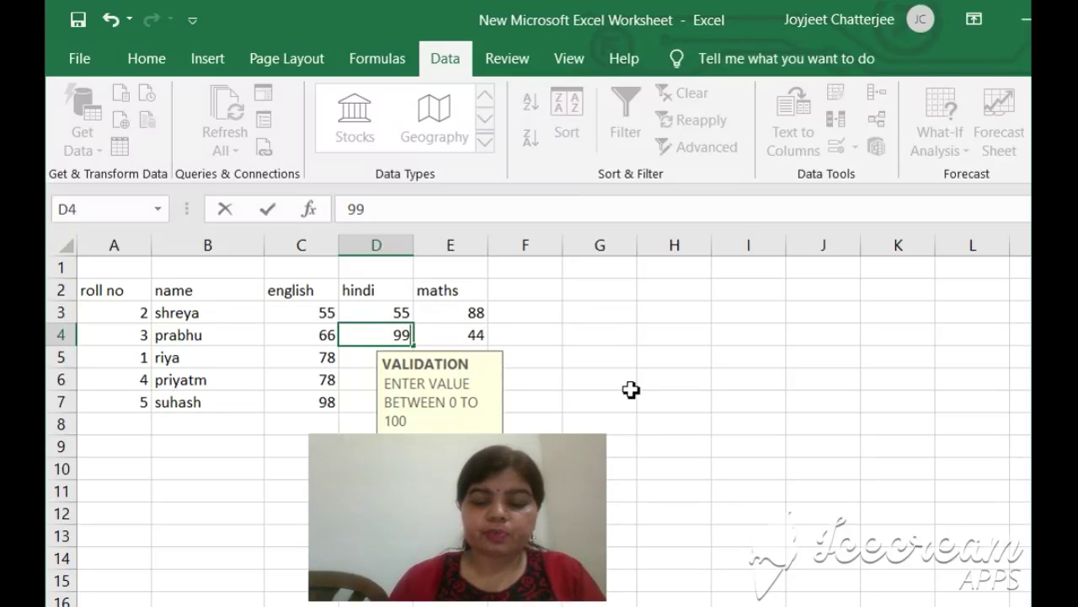
pyautogui.press('Return')
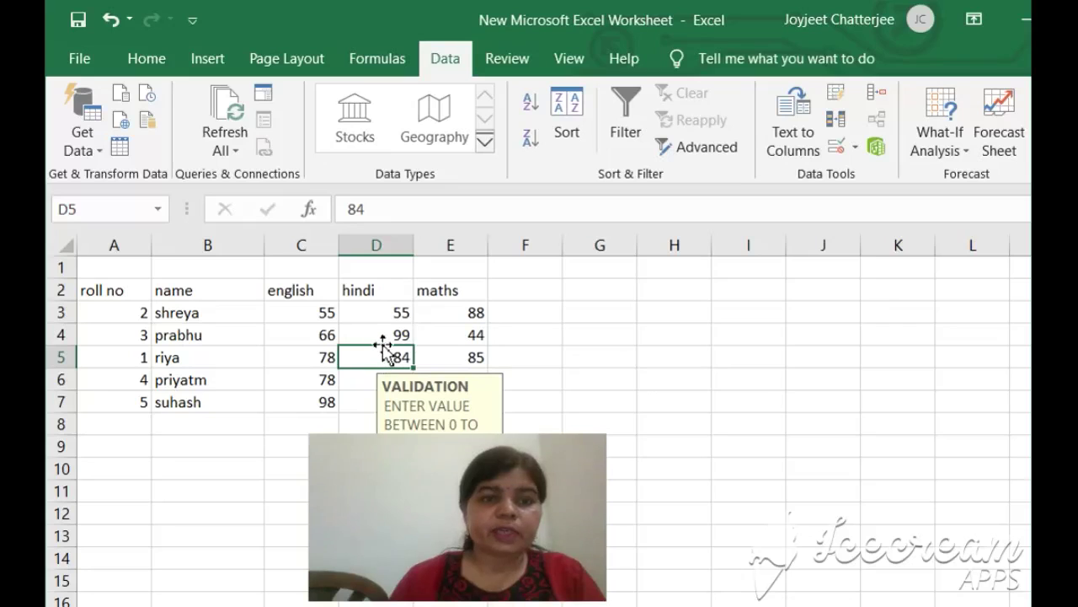
# Step: Enter 455 in cell F3, outside the validated range, as a comparison
pyautogui.click(524, 311)
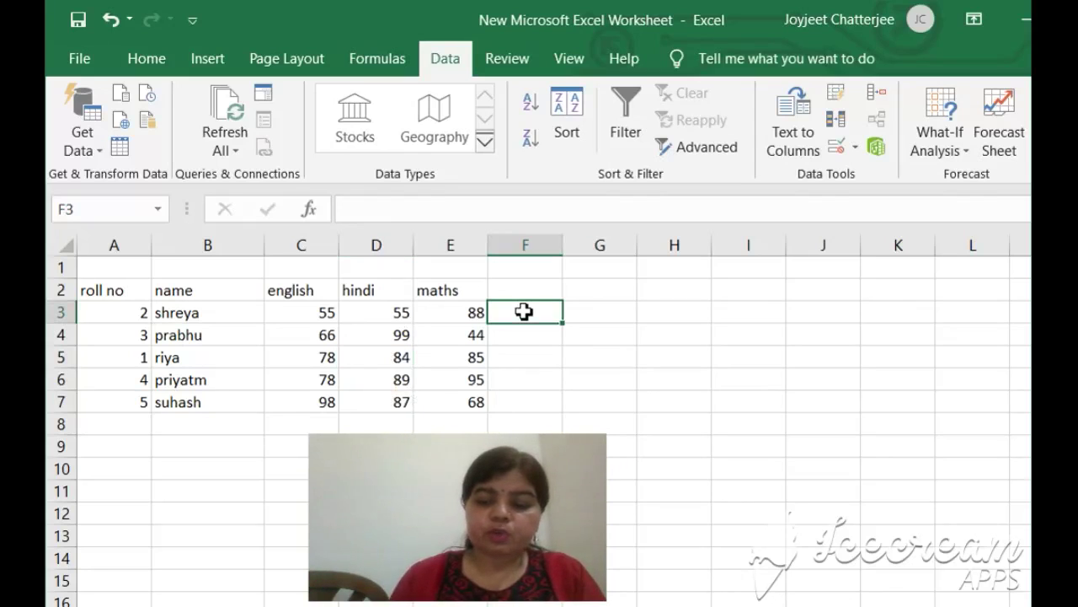
pyautogui.write('455')
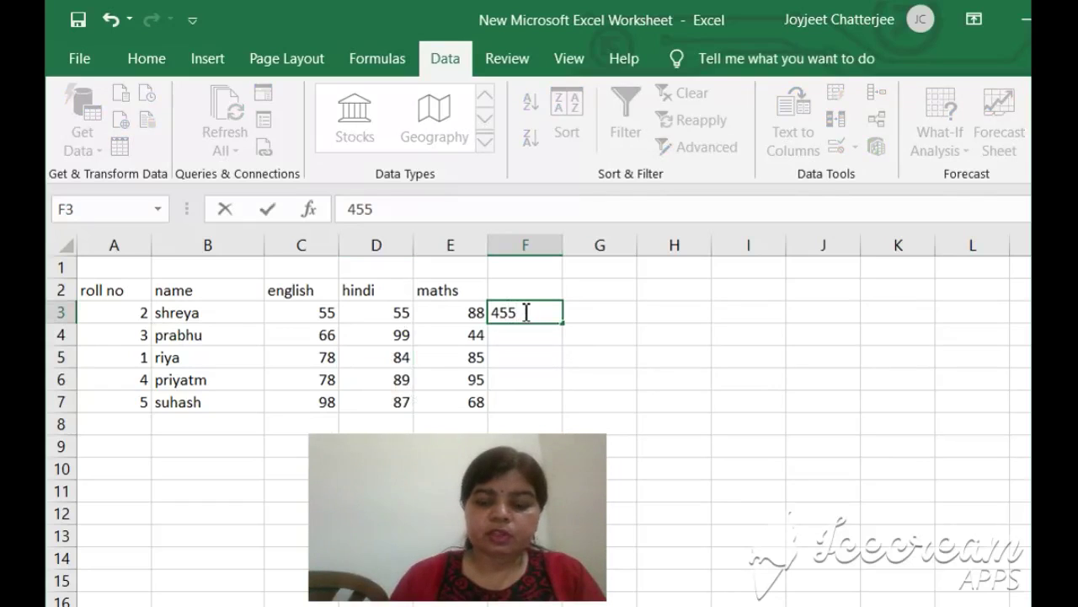
pyautogui.press('Return')
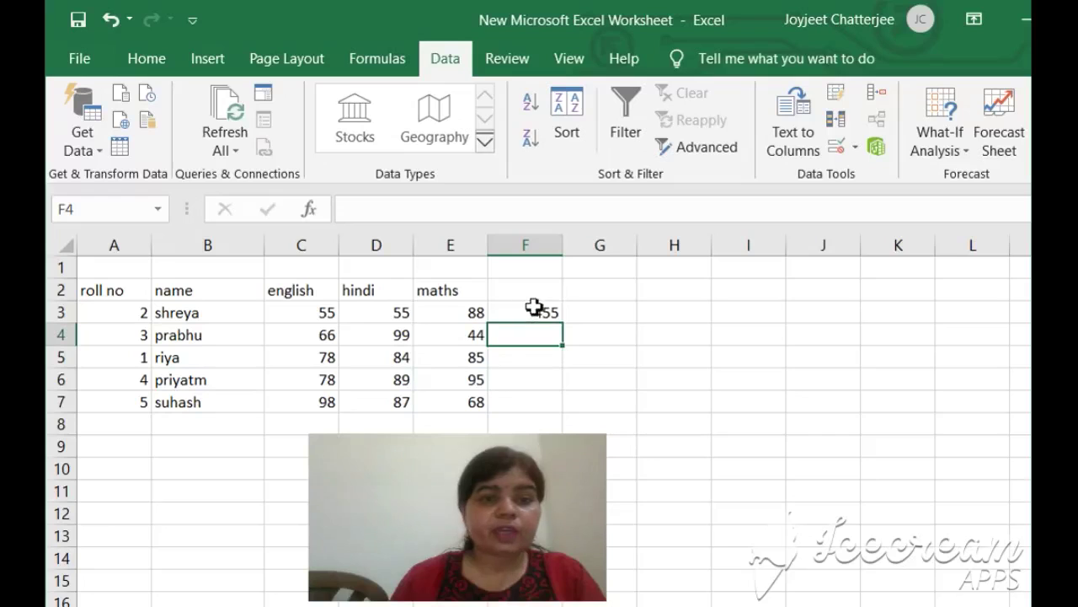
pyautogui.click(534, 308)
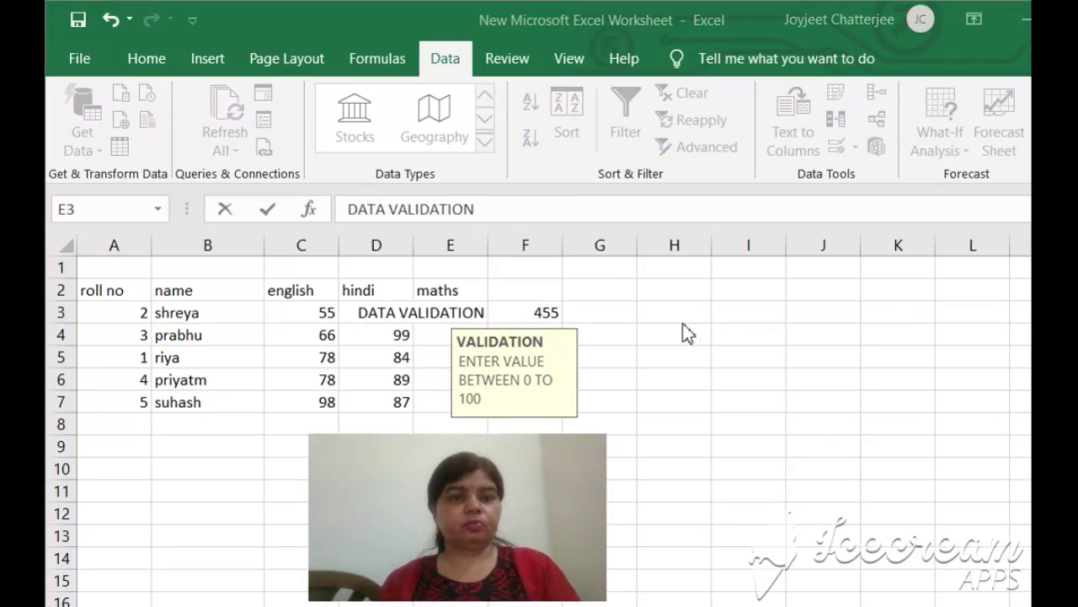
# Step: Replace the stray text "DATA VALIDATION" in cell E3 with the value 44
pyautogui.click(484, 313)
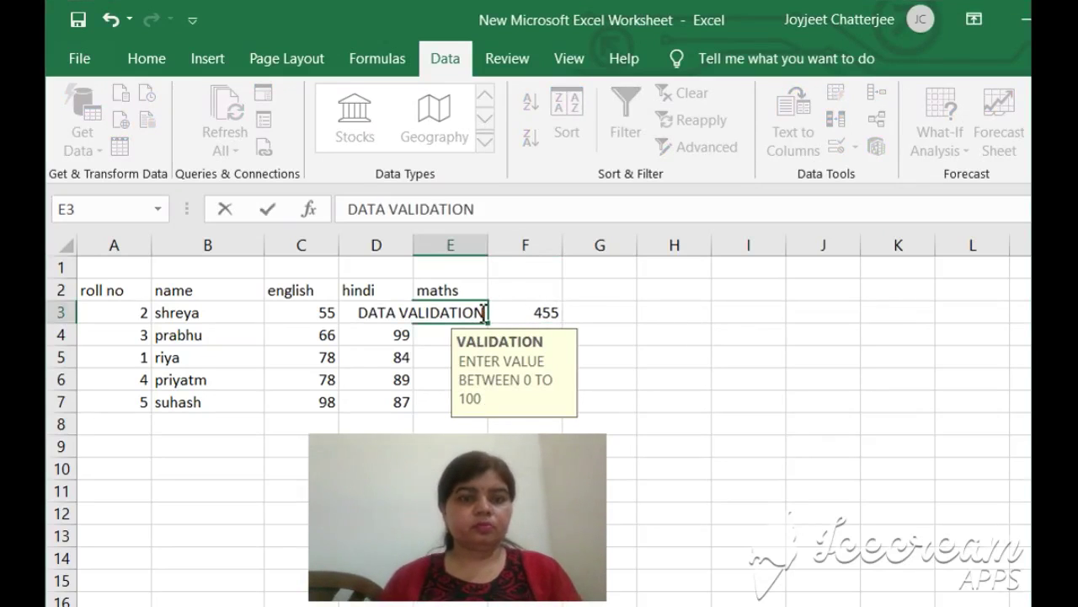
pyautogui.write('44')
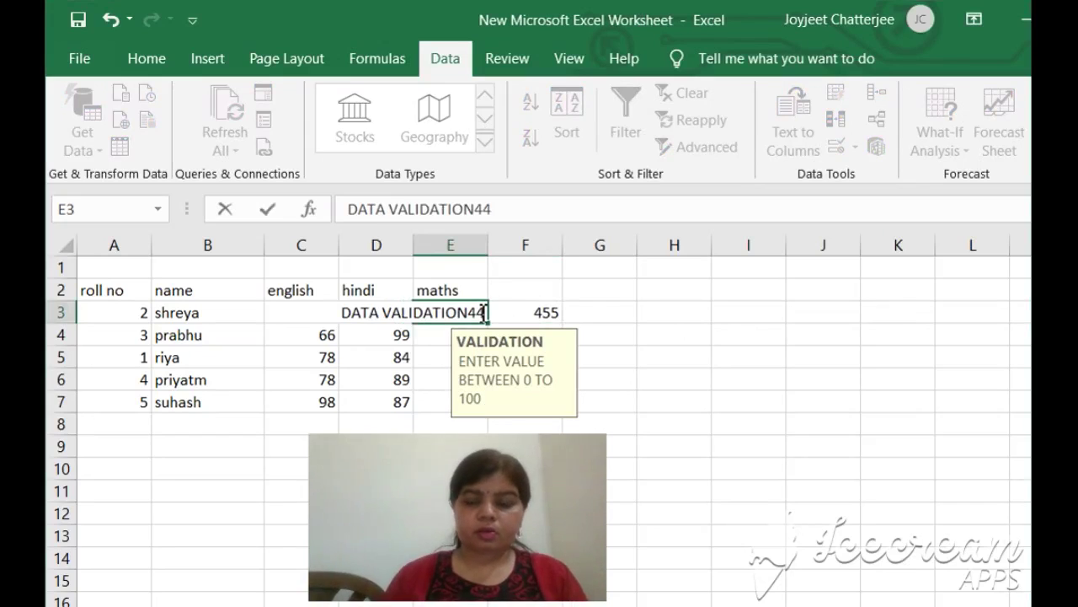
pyautogui.press('BackSpace')
pyautogui.press('BackSpace')
pyautogui.press('BackSpace')
pyautogui.press('BackSpace')
pyautogui.press('BackSpace')
pyautogui.press('BackSpace')
pyautogui.press('BackSpace')
pyautogui.press('BackSpace')
pyautogui.press('BackSpace')
pyautogui.press('BackSpace')
pyautogui.press('BackSpace')
pyautogui.press('BackSpace')
pyautogui.press('BackSpace')
pyautogui.press('BackSpace')
pyautogui.press('BackSpace')
pyautogui.press('BackSpace')
pyautogui.press('BackSpace')
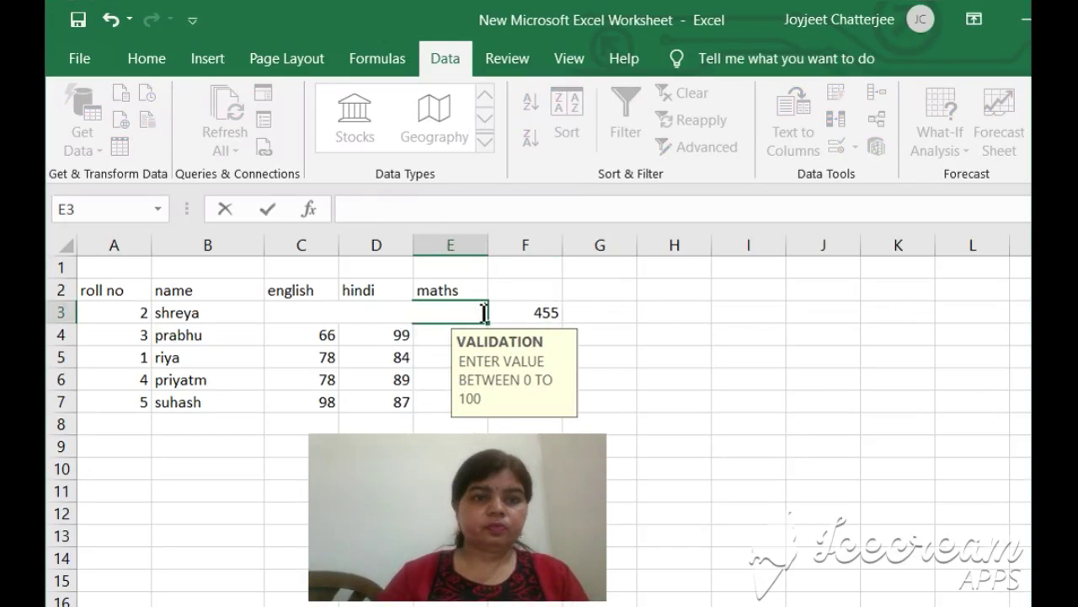
pyautogui.write('44')
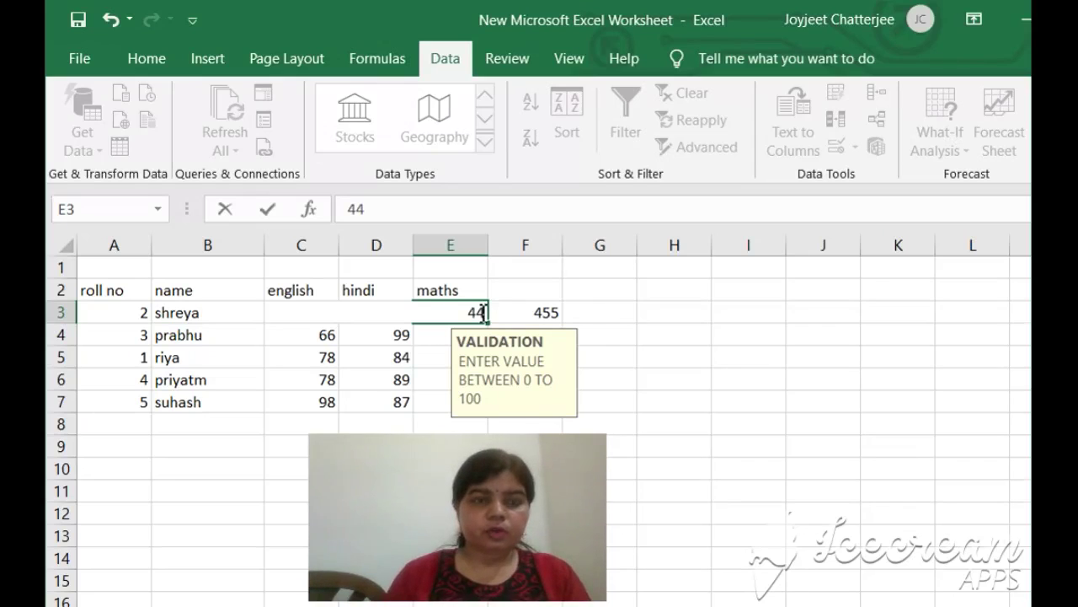
pyautogui.click(378, 316)
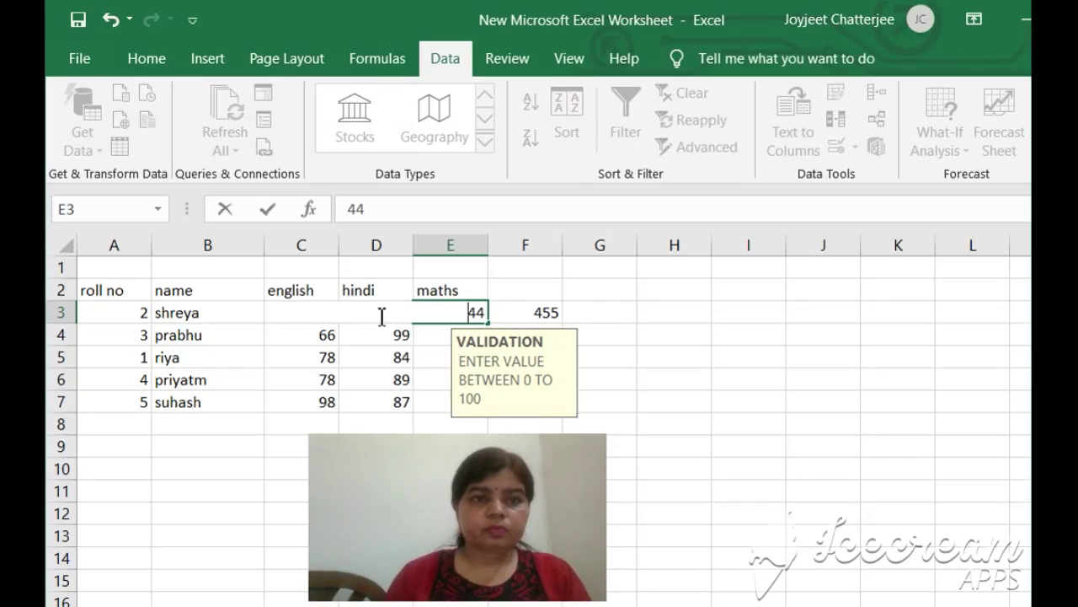
pyautogui.click(554, 313)
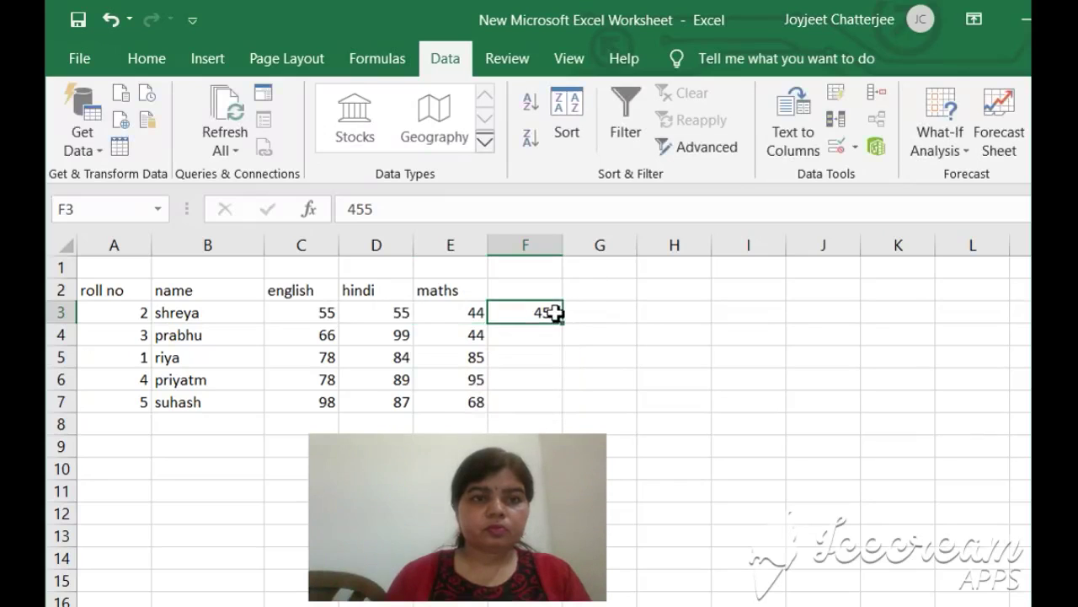
# Step: Set the maths mark in cell E3 to 88 and the english mark in cell C4 to 58
pyautogui.click(445, 313)
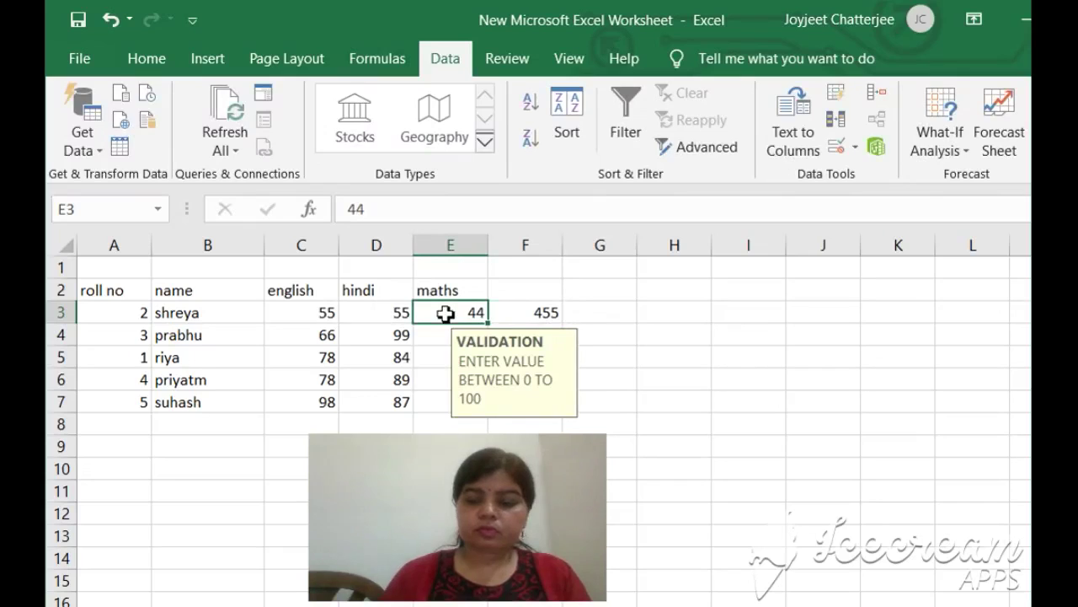
pyautogui.write('88')
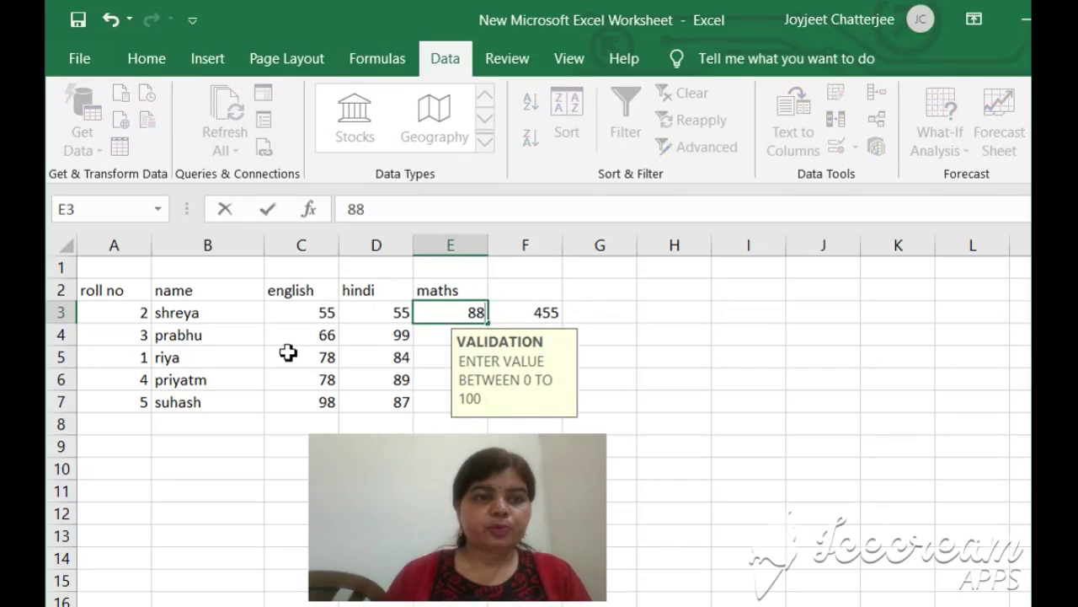
pyautogui.click(301, 341)
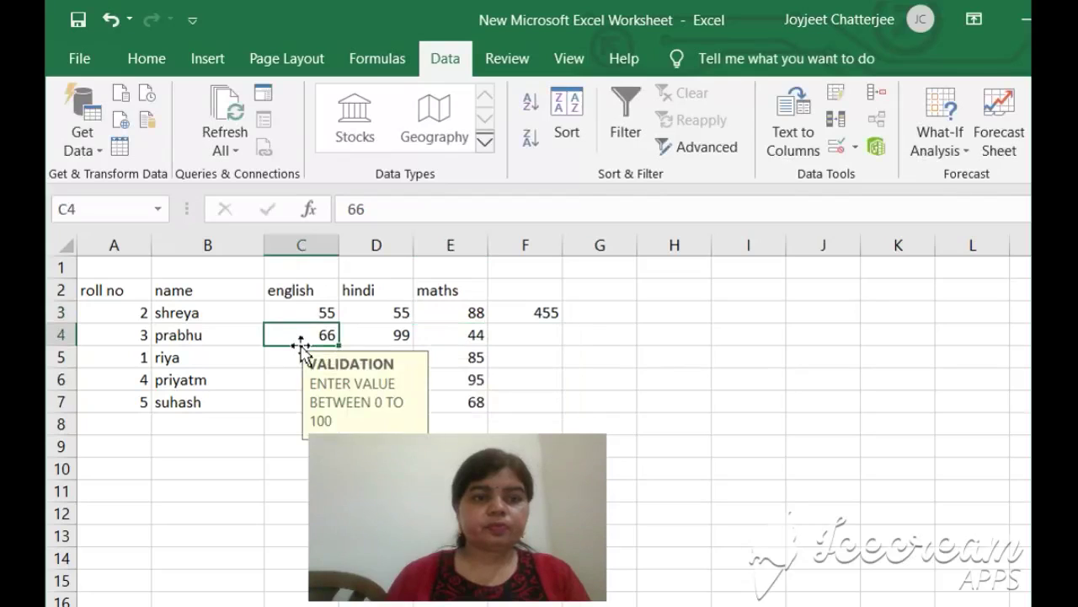
pyautogui.write('58')
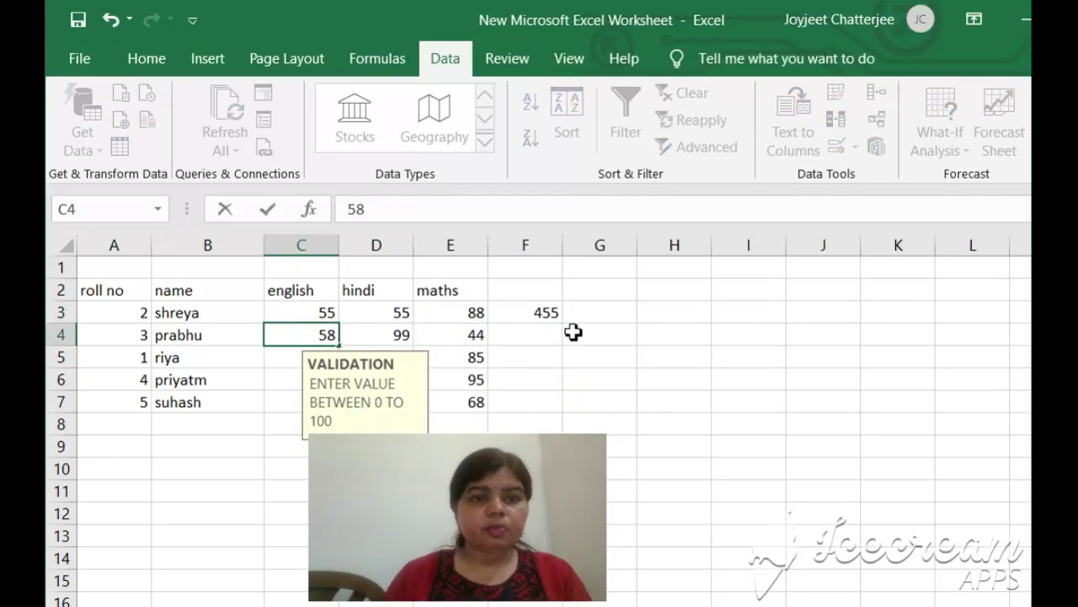
# Step: Enter 774 in cell G3, outside the validated range, as a second comparison
pyautogui.click(609, 325)
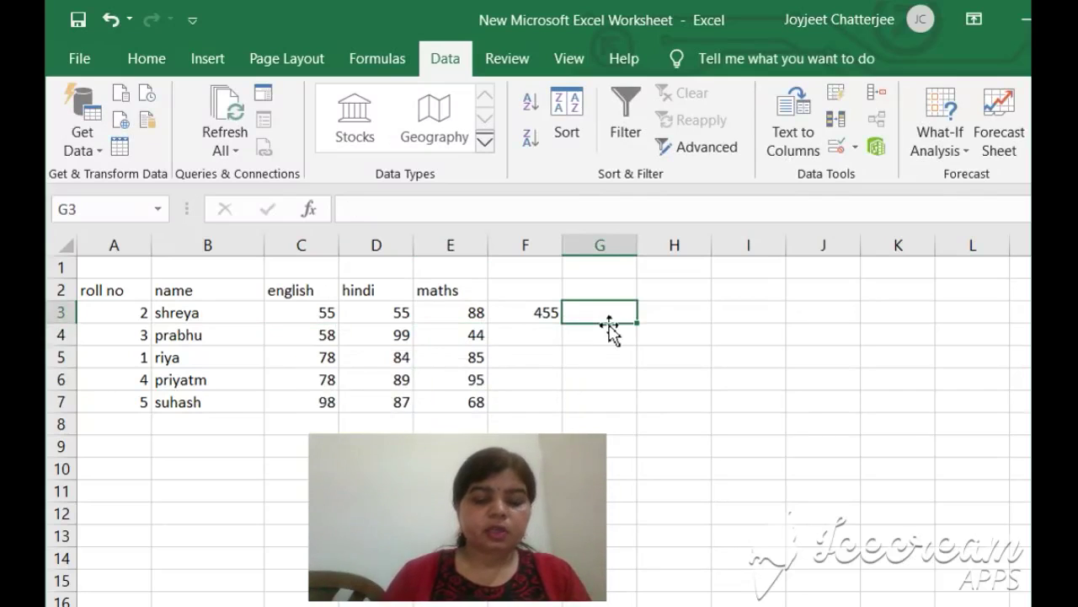
pyautogui.write('774')
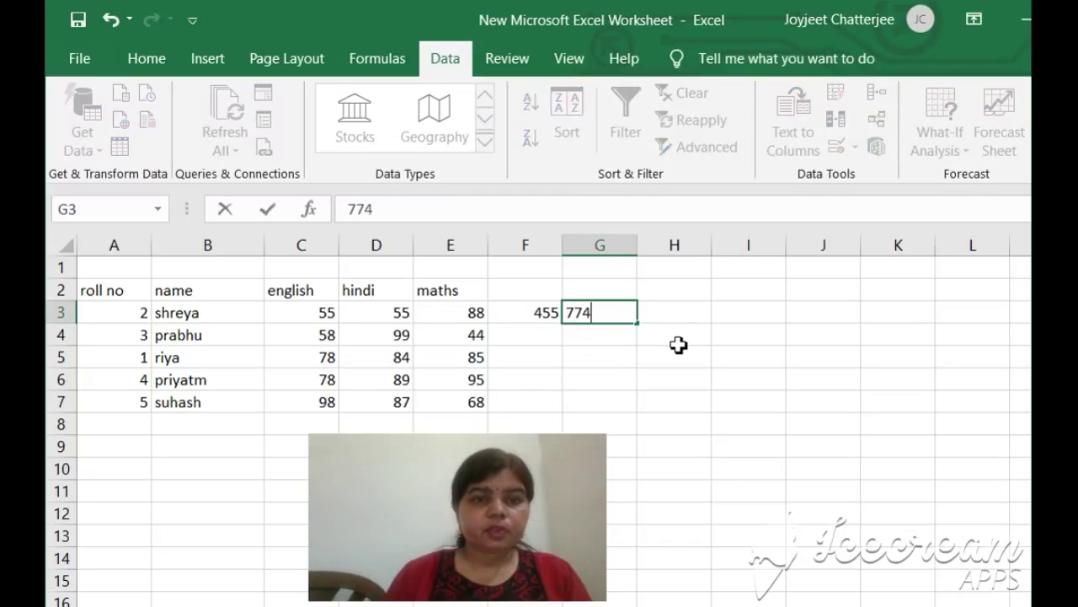
pyautogui.click(678, 342)
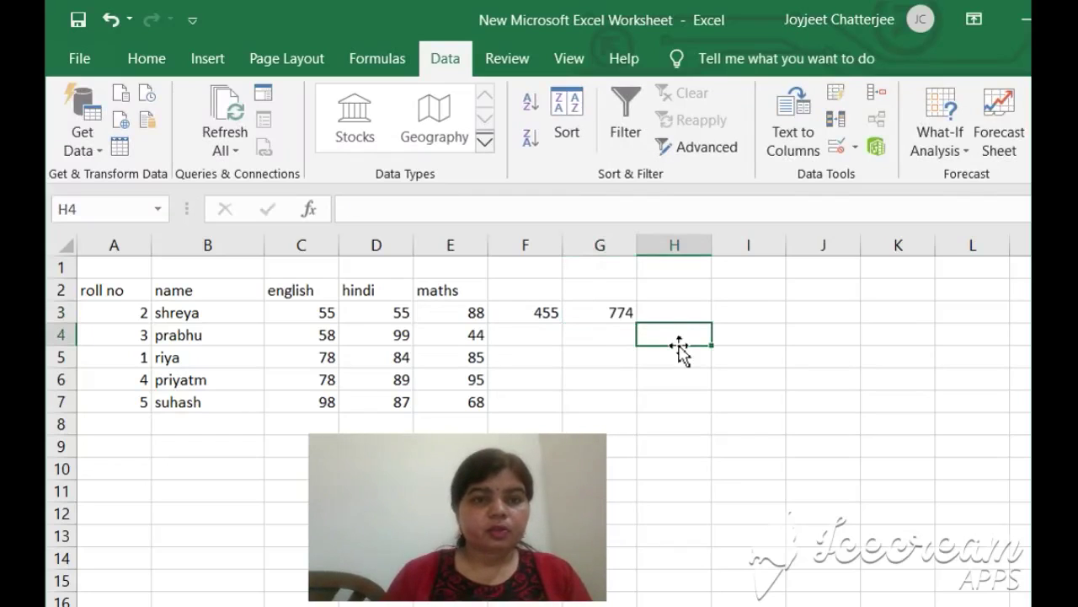
pyautogui.click(601, 313)
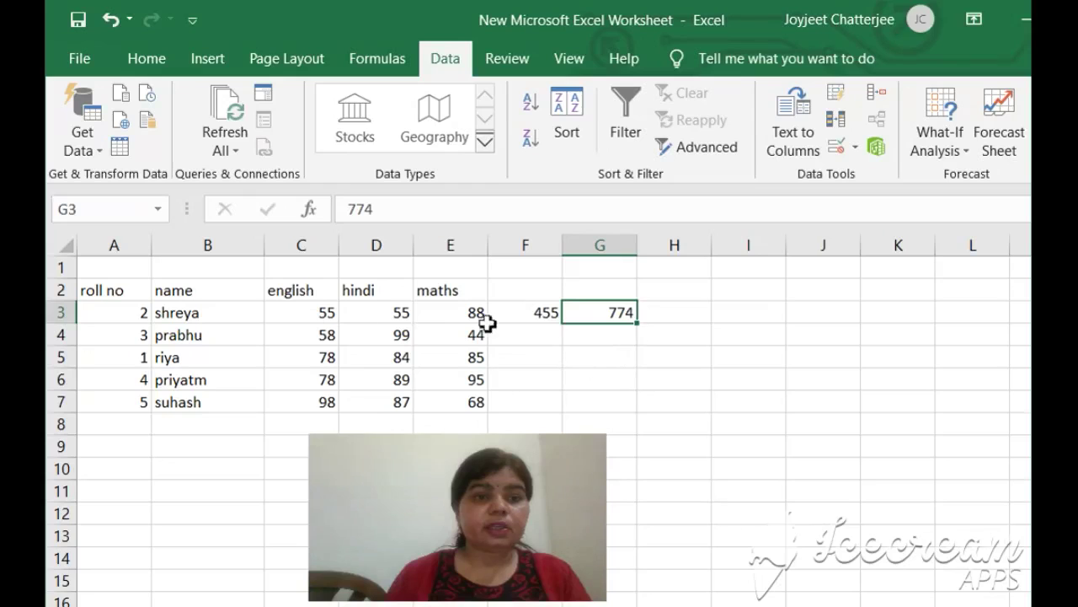
# Step: Check the validation input message on cells A2, A4, C5, D5 and C7 in turn
pyautogui.click(131, 291)
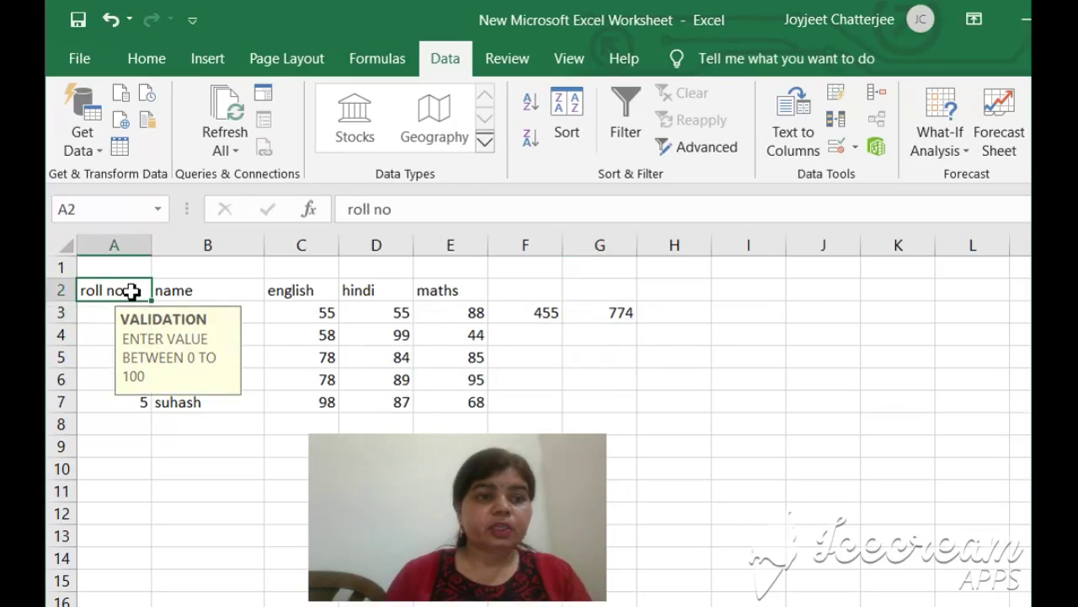
pyautogui.click(104, 338)
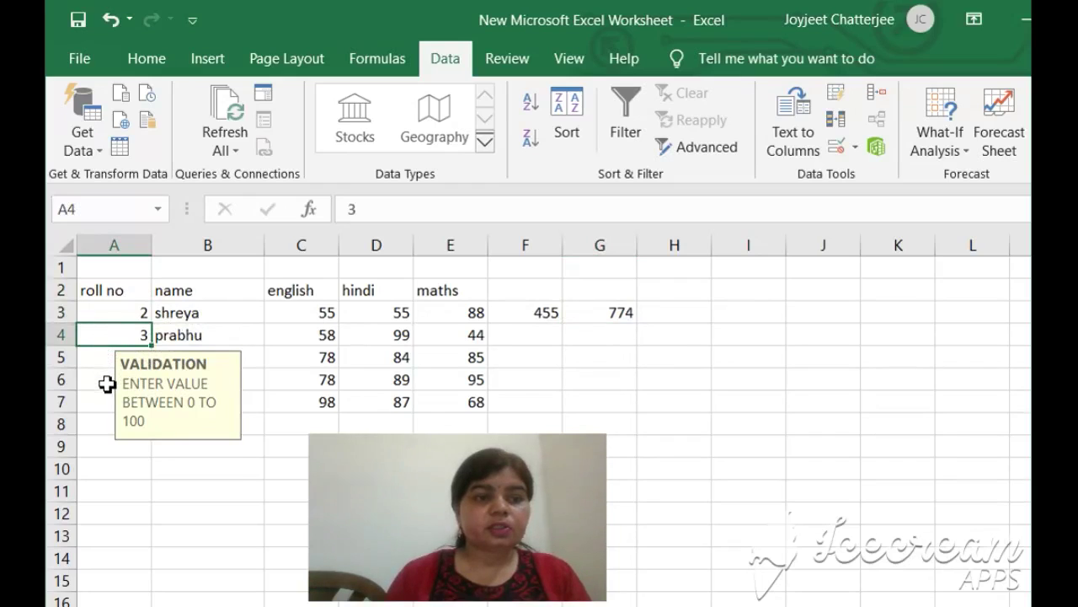
pyautogui.click(313, 352)
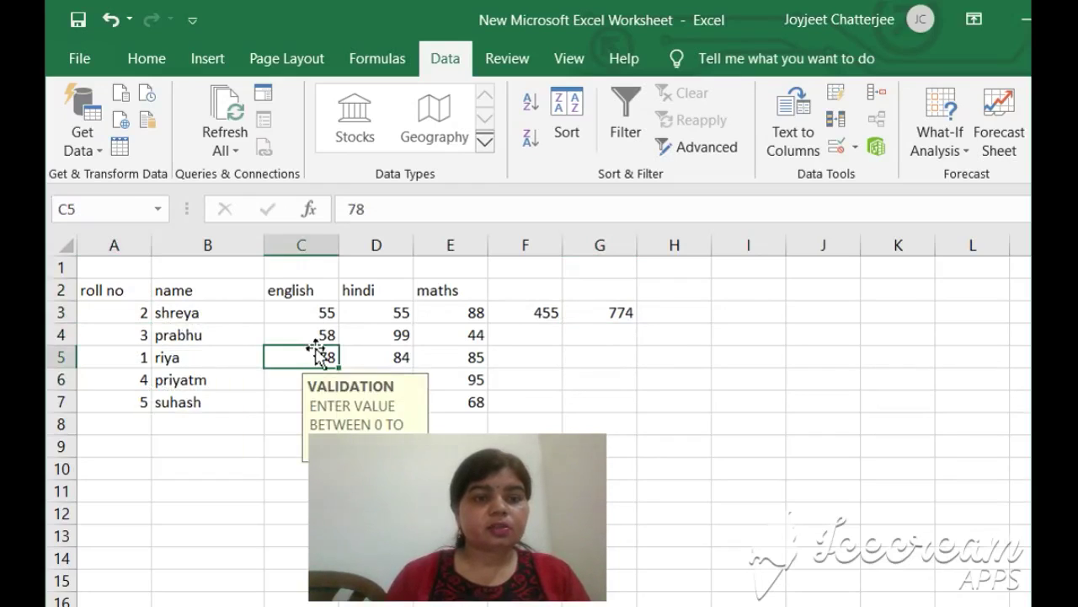
pyautogui.click(371, 367)
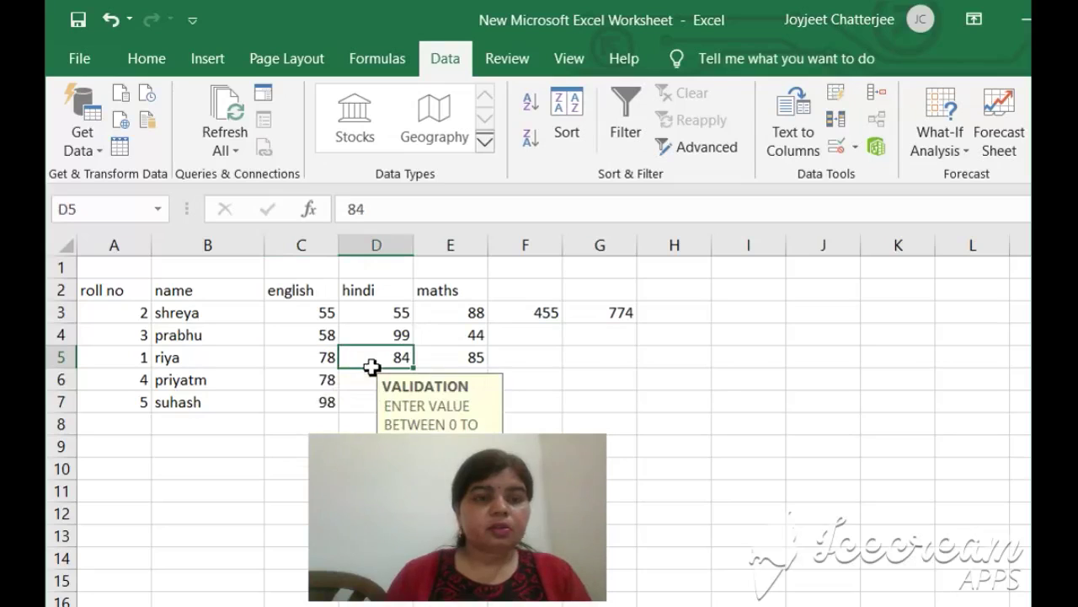
pyautogui.click(311, 407)
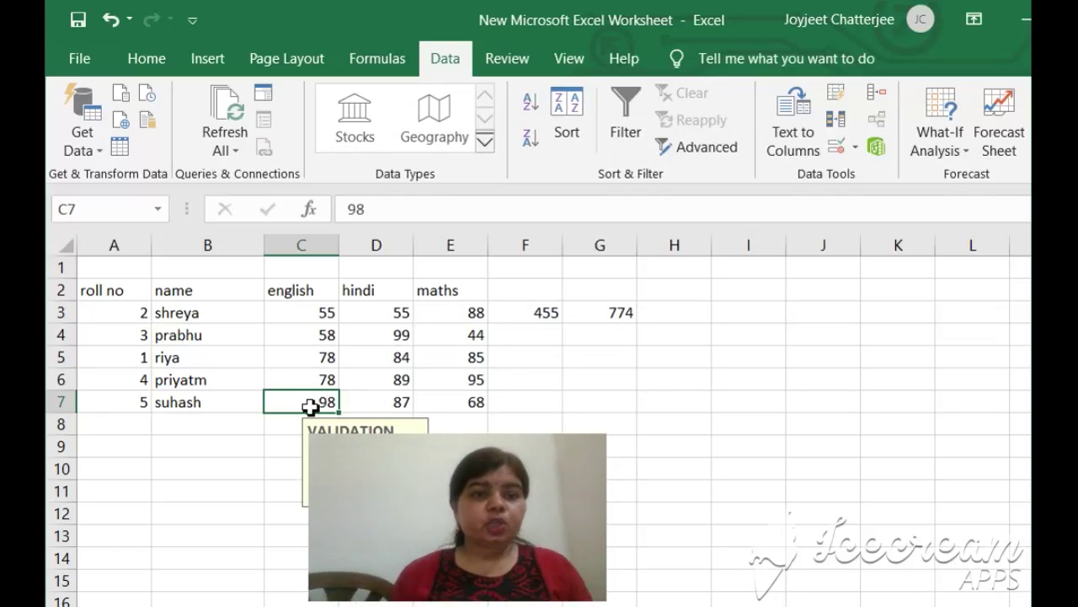
# Step: Delete the test values from cells F3 and G3 beside the table
pyautogui.click(539, 310)
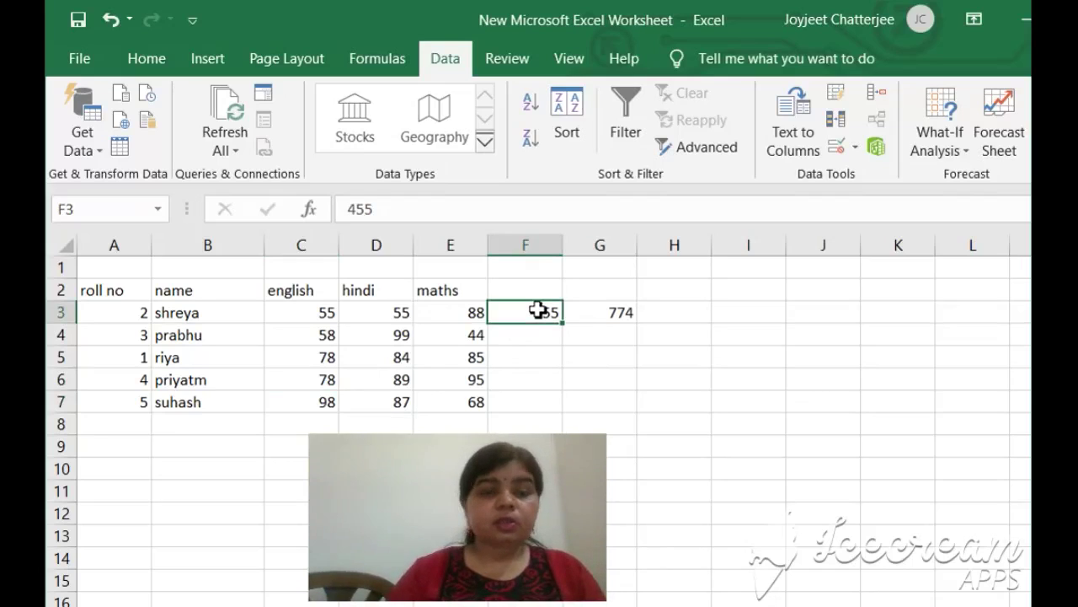
pyautogui.press('Delete')
pyautogui.press('Right')
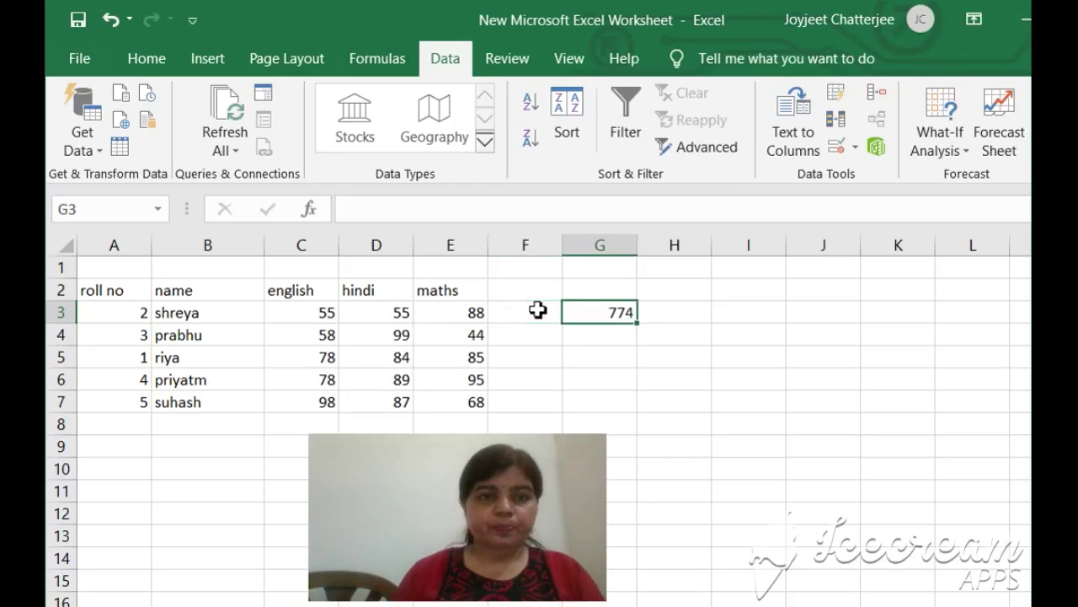
pyautogui.press('Delete')
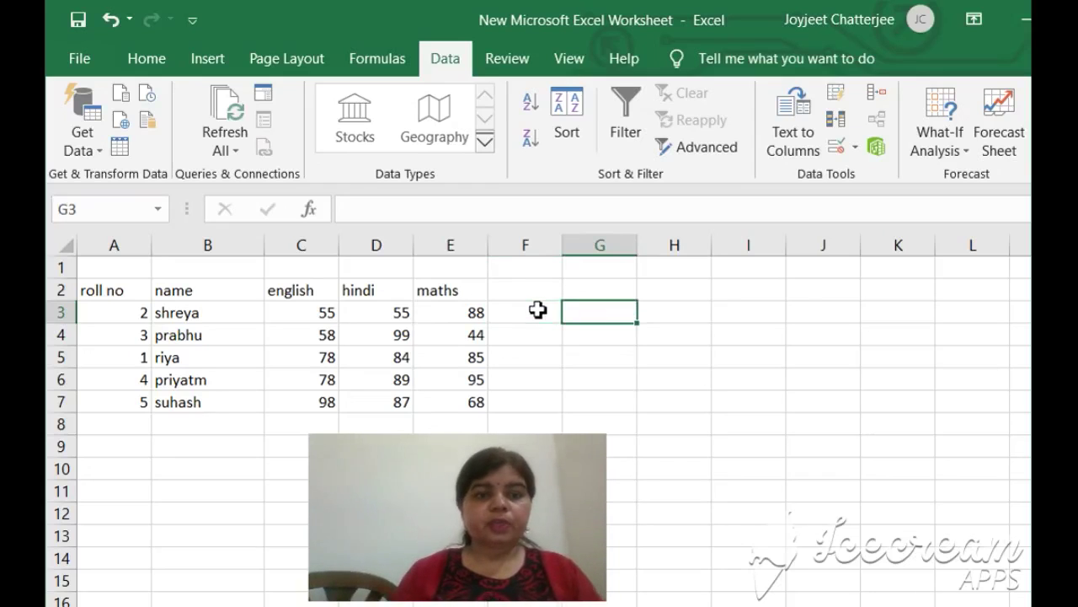